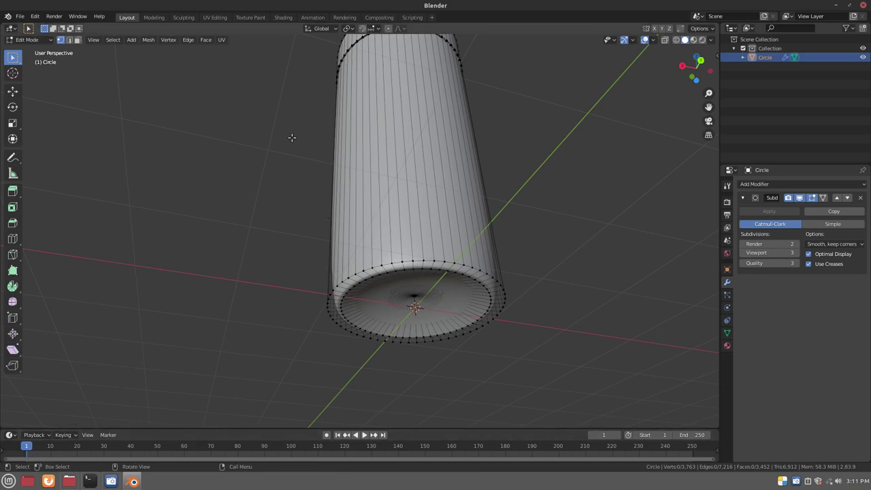
Step: Cut a new edge loop around the cylinder with the Loop Cut tool
right_click(263, 168)
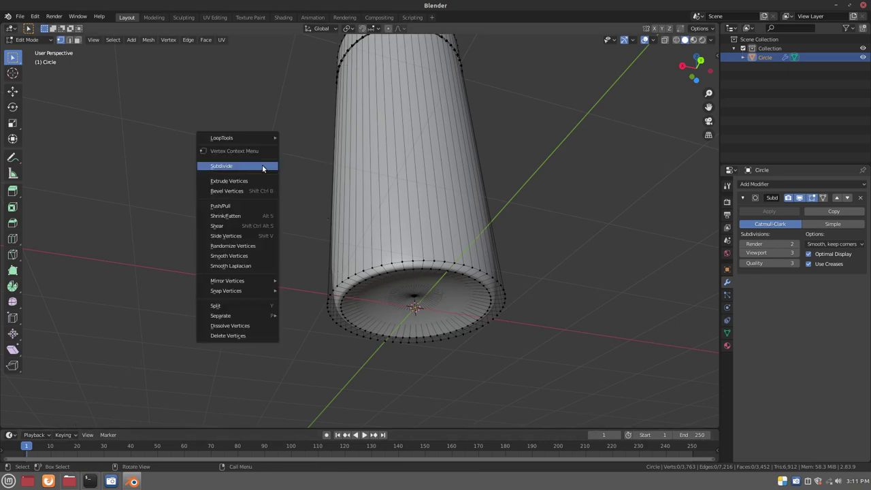
click(12, 240)
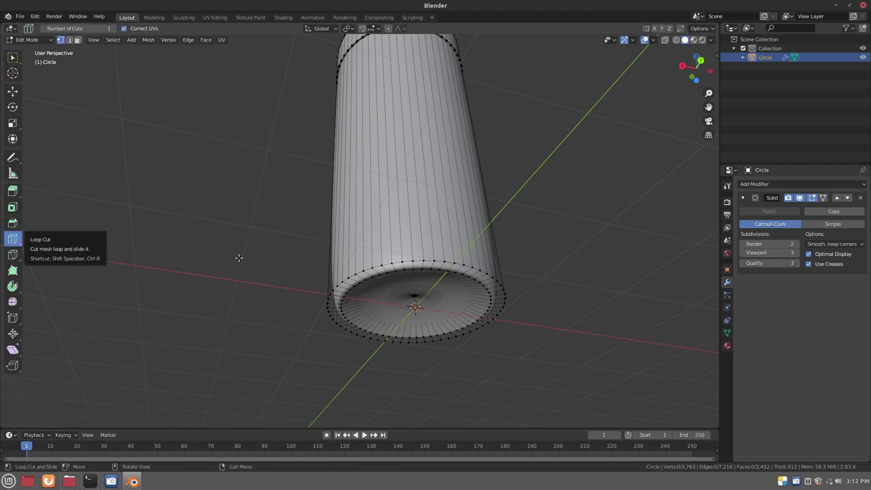
click(346, 220)
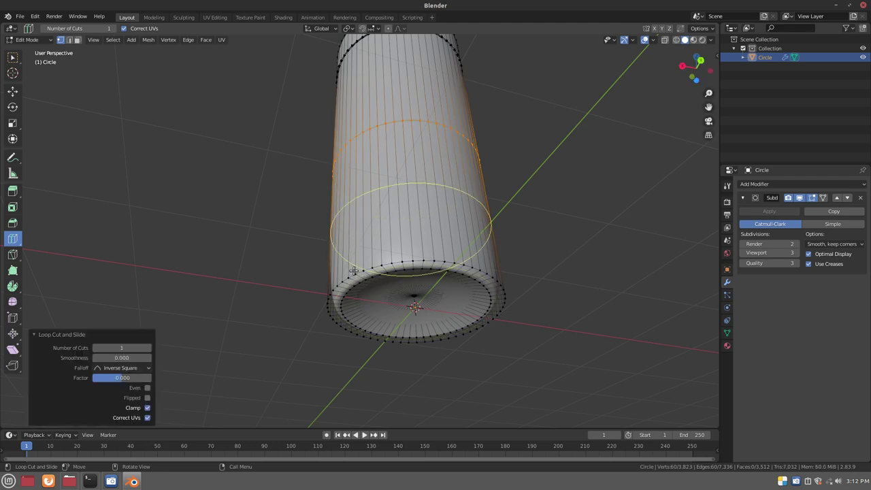
right_click(292, 217)
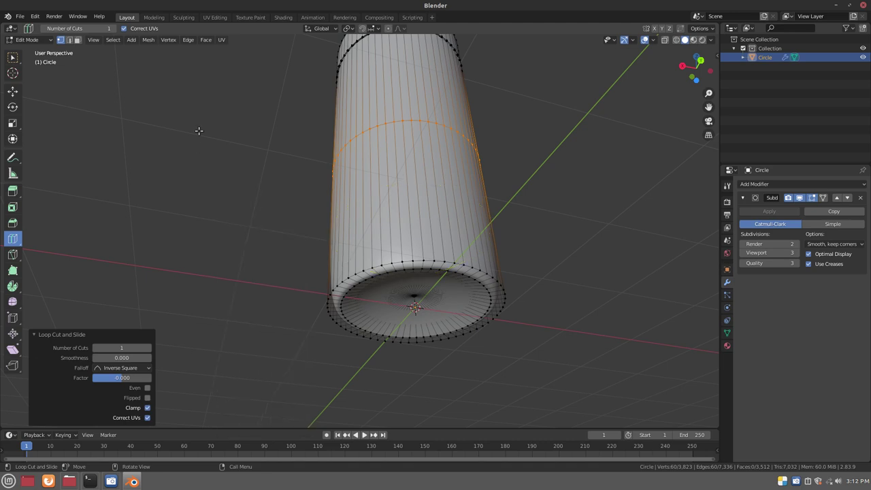
Step: Slide the bottom loop down about 1.95 m on Z, near the bottom rim
key(g)
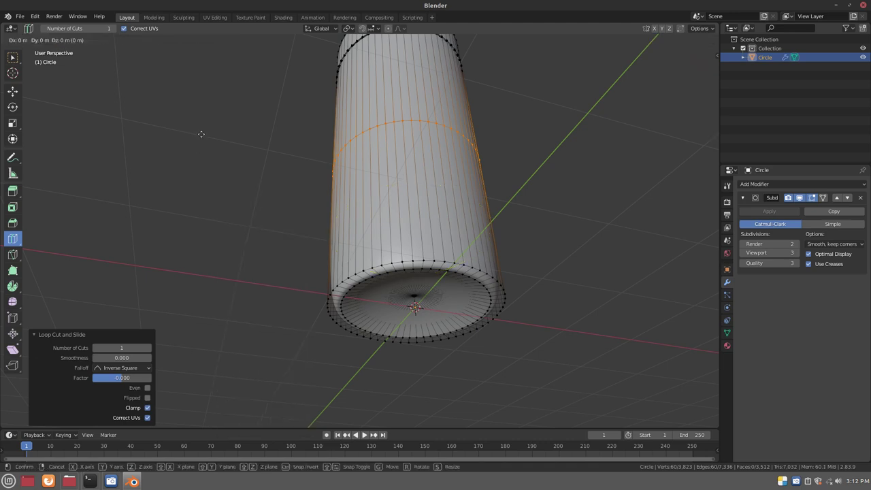
key(z)
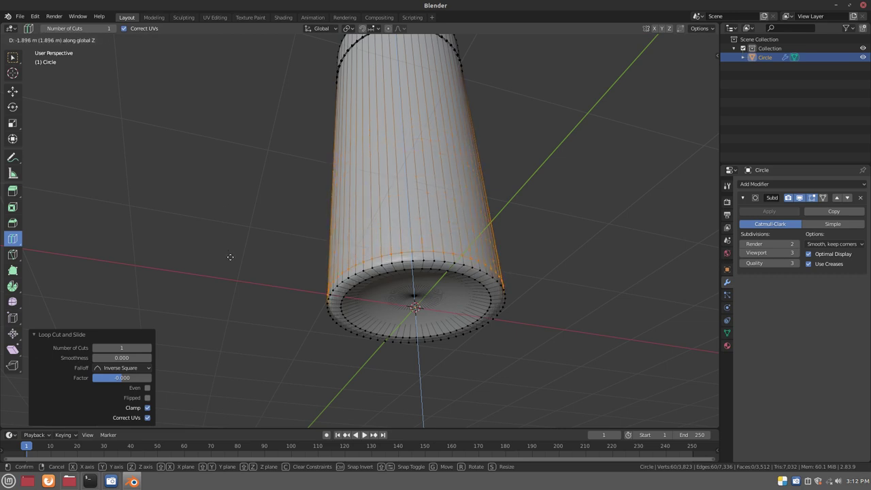
click(231, 261)
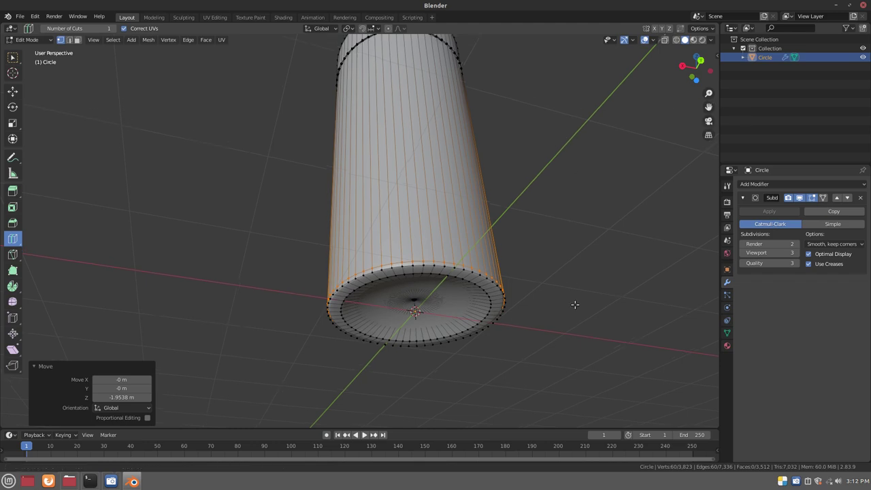
shift+middle_drag(574, 304, 399, 235)
middle_drag(356, 159, 443, 230)
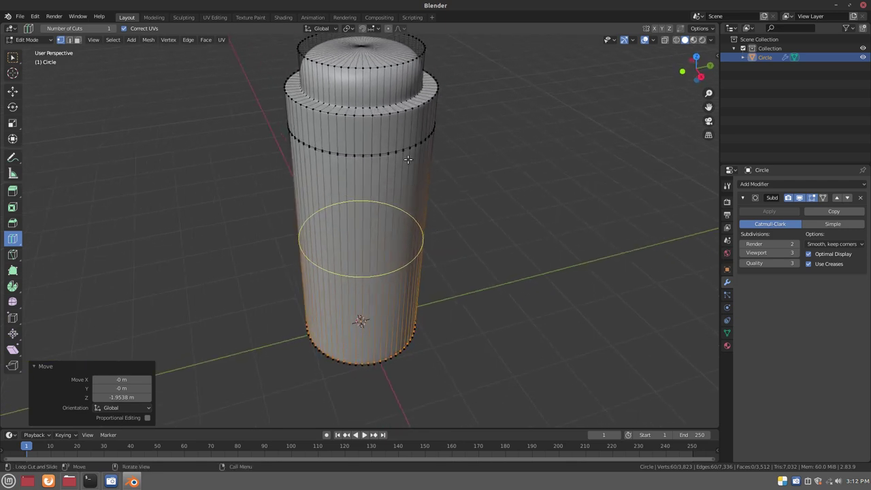
Step: Cut a loop in the narrow neck and raise the top rim 0.22 m on Z
click(384, 76)
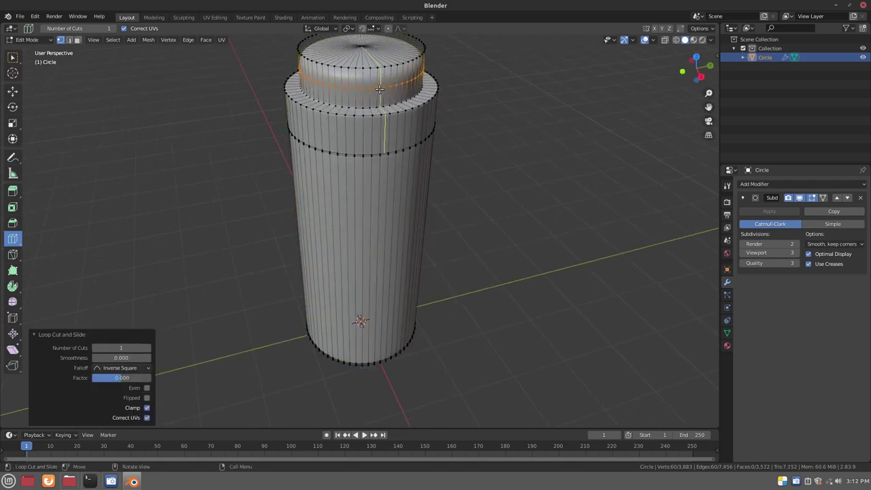
click(12, 58)
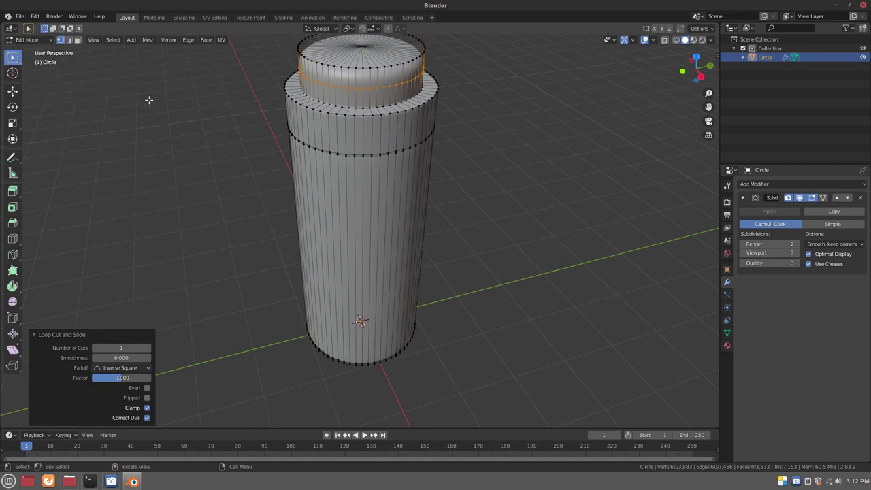
key(g)
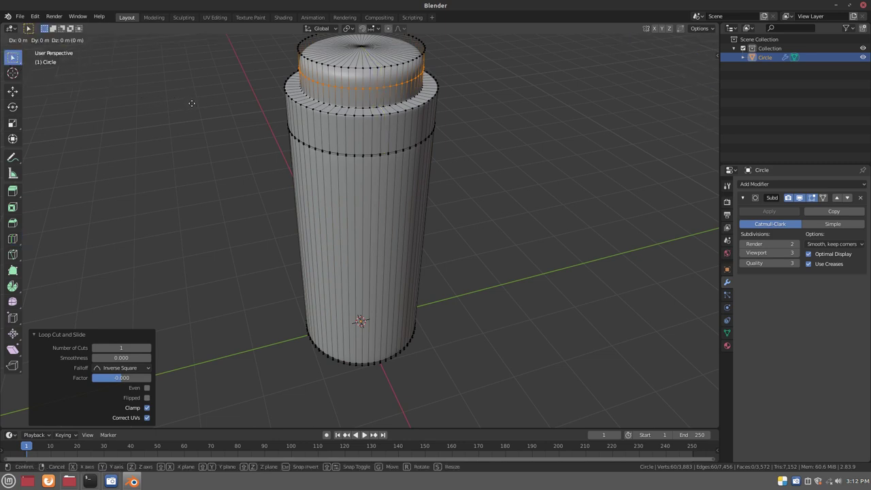
key(z)
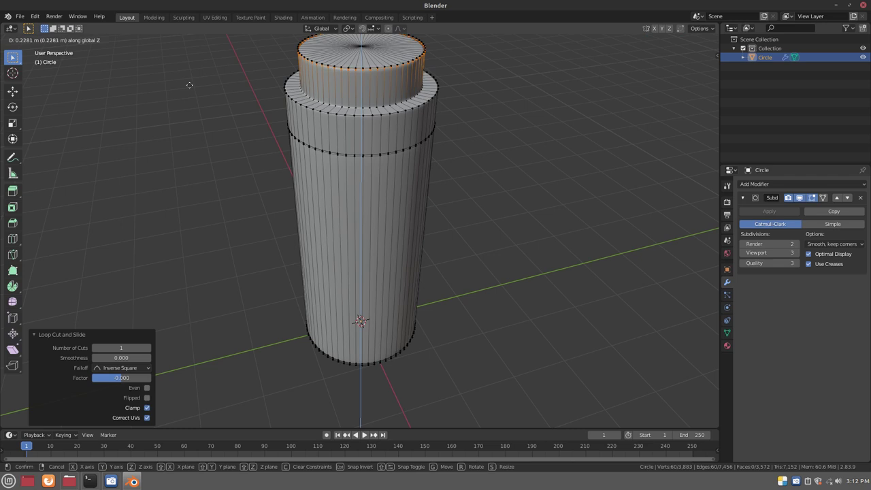
click(190, 86)
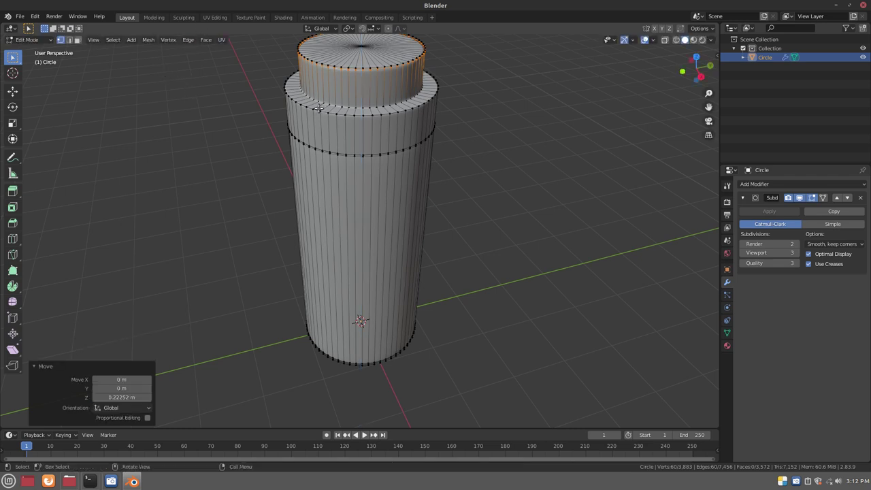
Step: Separate the linked cap section into its own object, Circle.001, then return to Object Mode
key(ctrl+l)
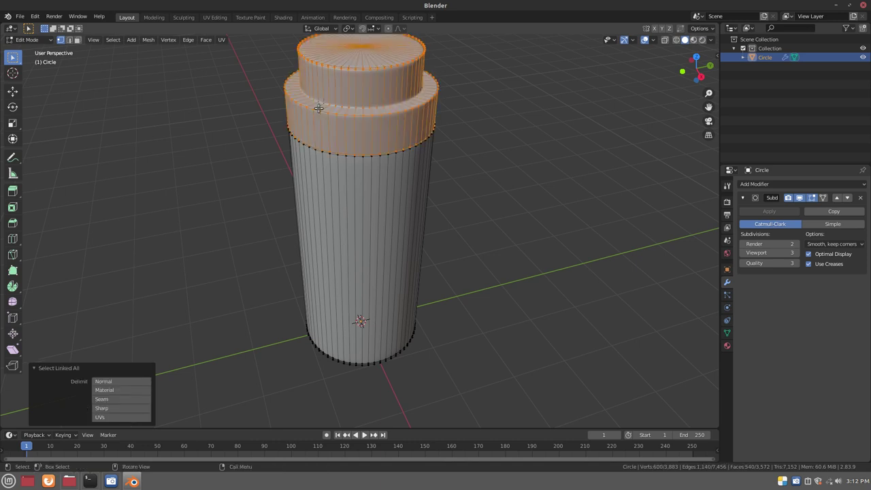
key(p)
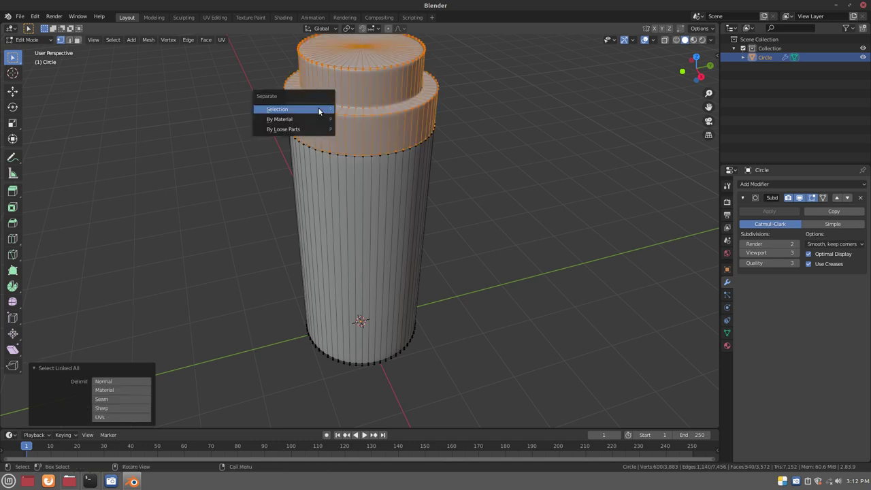
click(318, 108)
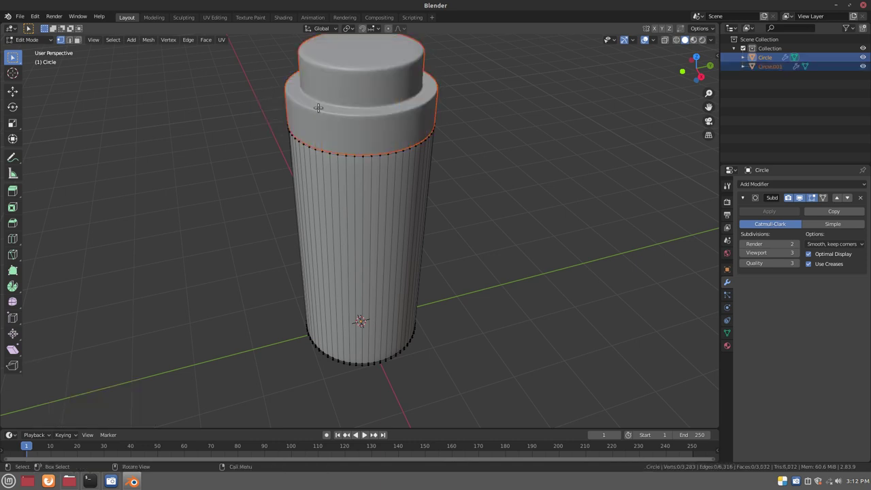
key(Tab)
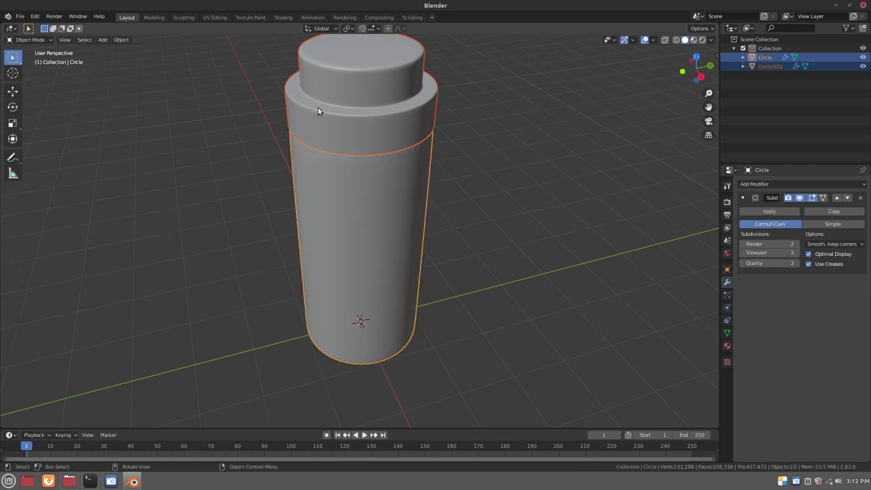
scroll(353, 108, down, 3)
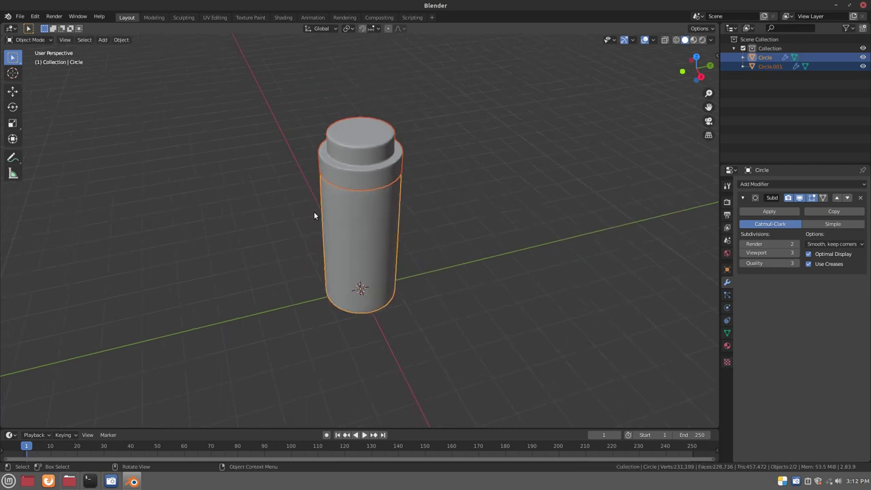
mouse_move(315, 212)
middle_down()
mouse_move(343, 209)
mouse_move(355, 185)
middle_up()
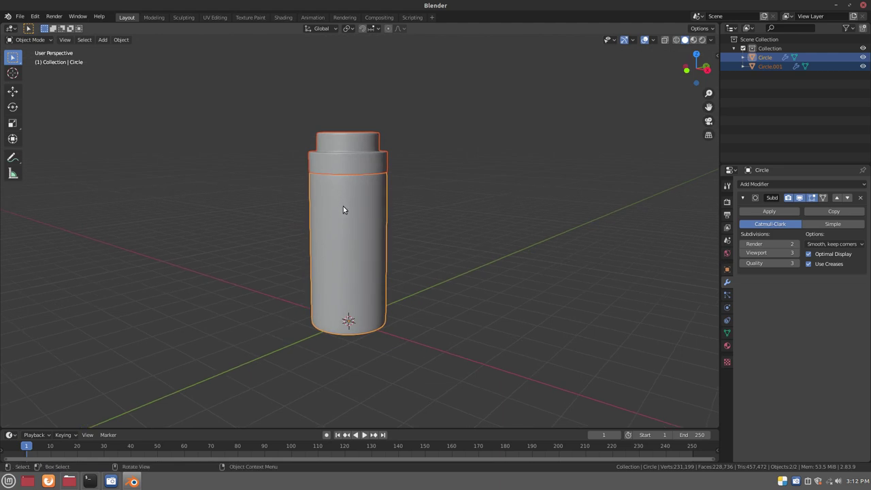
Step: Seat the Circle.001 cap on the body's top, then open the Circle body in Edit Mode
key(g)
right_click(350, 184)
click(358, 135)
key(g)
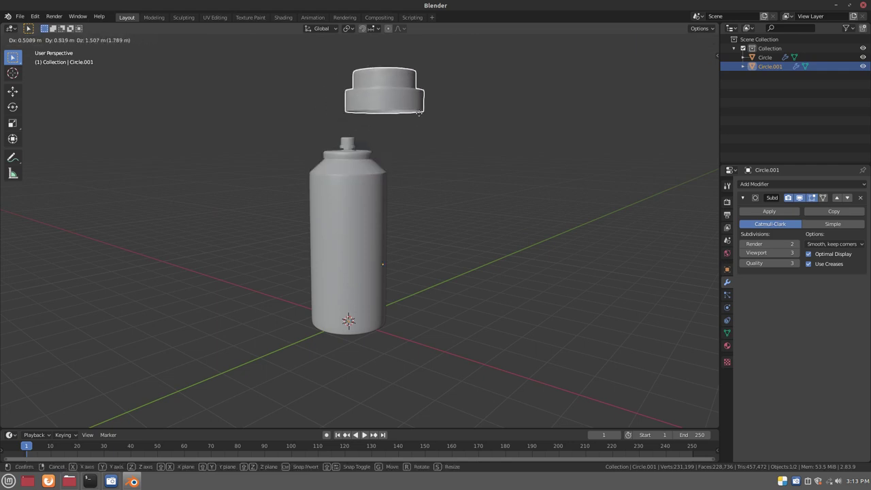
right_click(434, 82)
middle_drag(328, 144, 430, 204)
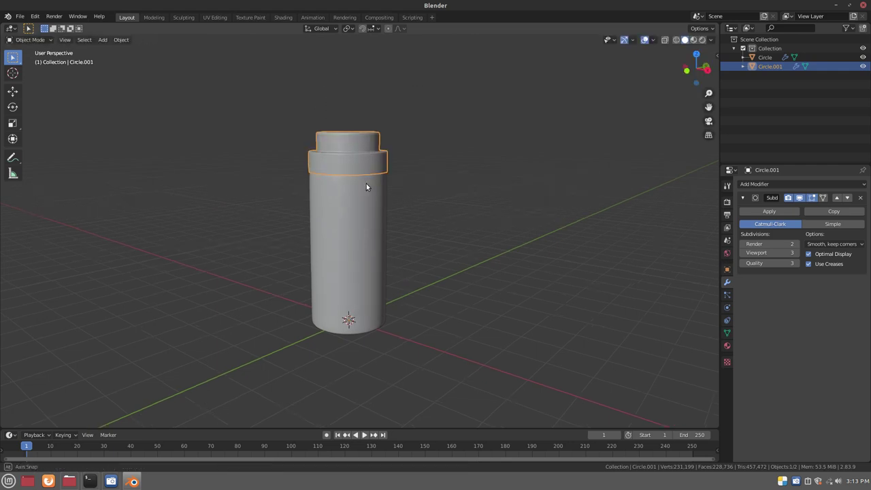
key(g)
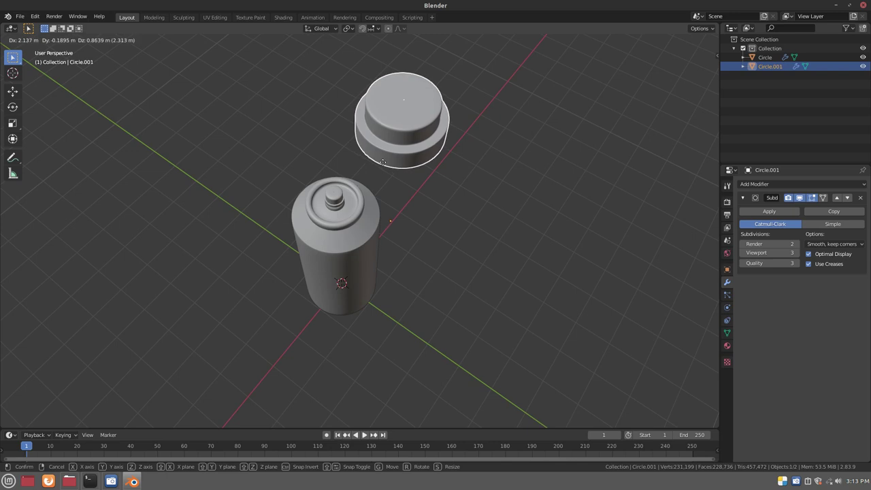
click(343, 256)
mouse_move(343, 256)
middle_down()
mouse_move(396, 194)
mouse_move(411, 224)
middle_up()
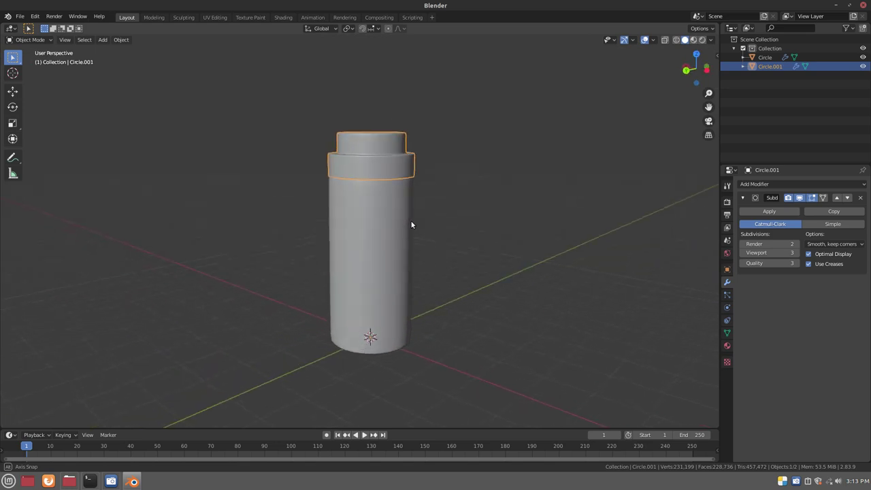
click(375, 225)
key(Tab)
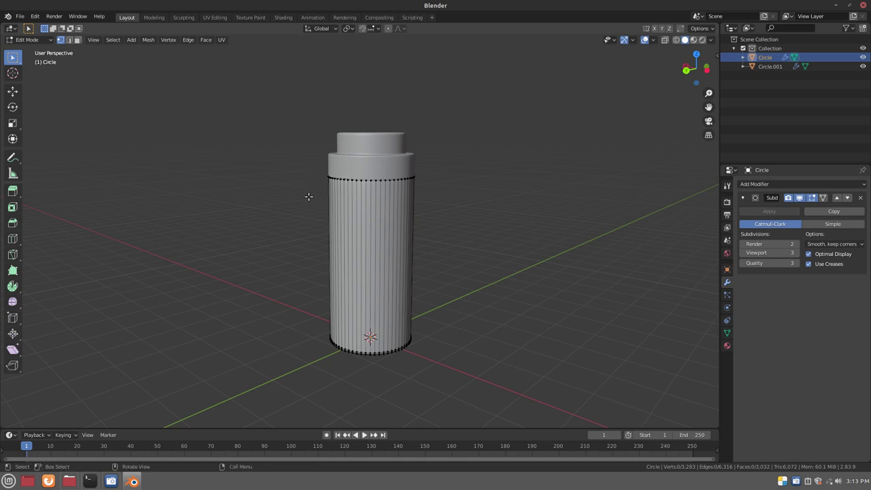
Step: Box-select the body below the cap in front view and assign it a new Material.001
key(KP_1)
mouse_move(292, 172)
mouse_down()
mouse_move(390, 338)
mouse_move(386, 333)
mouse_up()
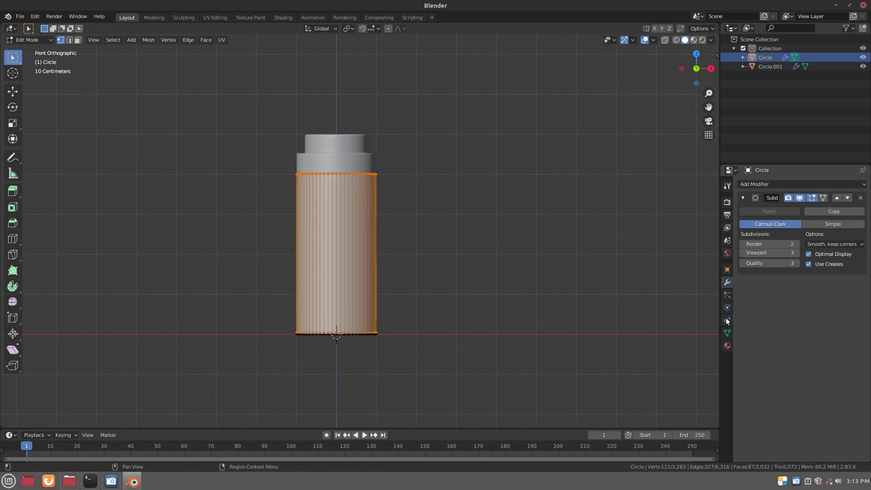
click(727, 347)
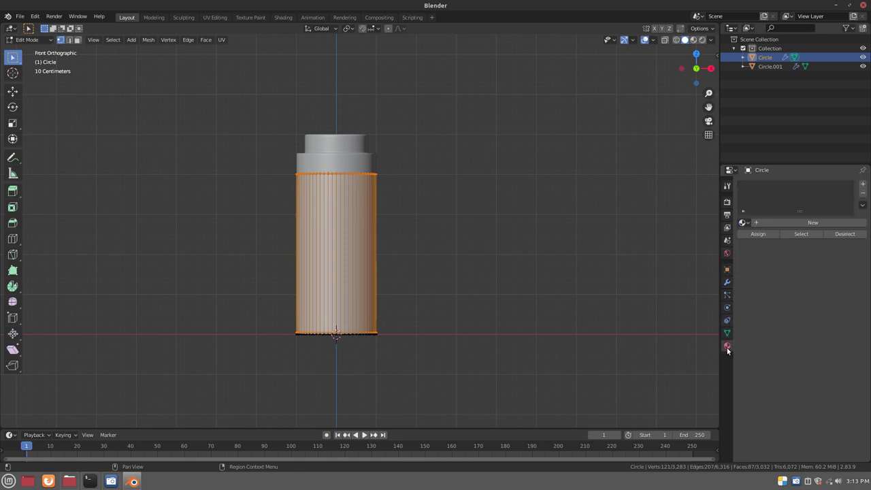
click(864, 186)
click(864, 186)
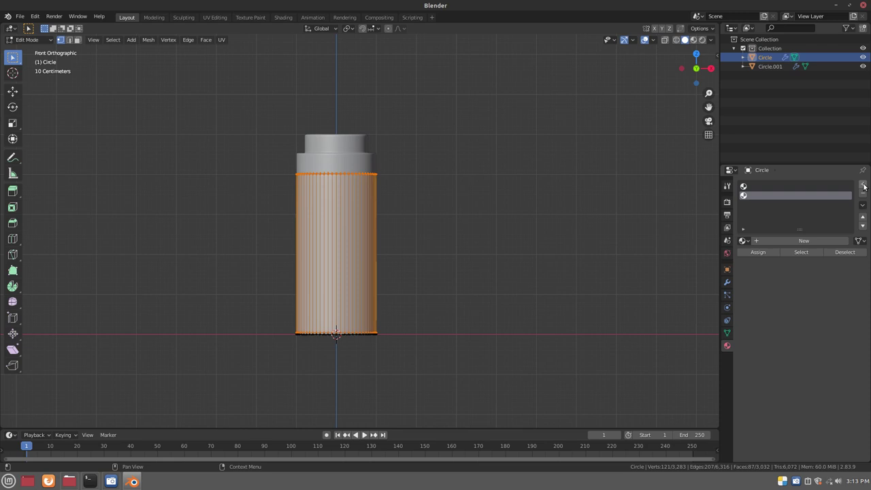
click(764, 242)
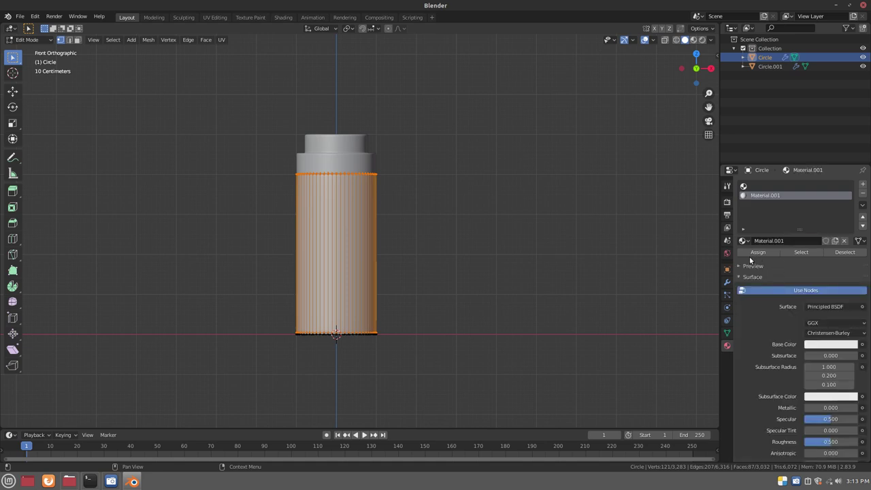
click(752, 252)
Step: In Shading, drag Desktop's 09.jpg in as an image texture feeding the body's Base Color
click(282, 18)
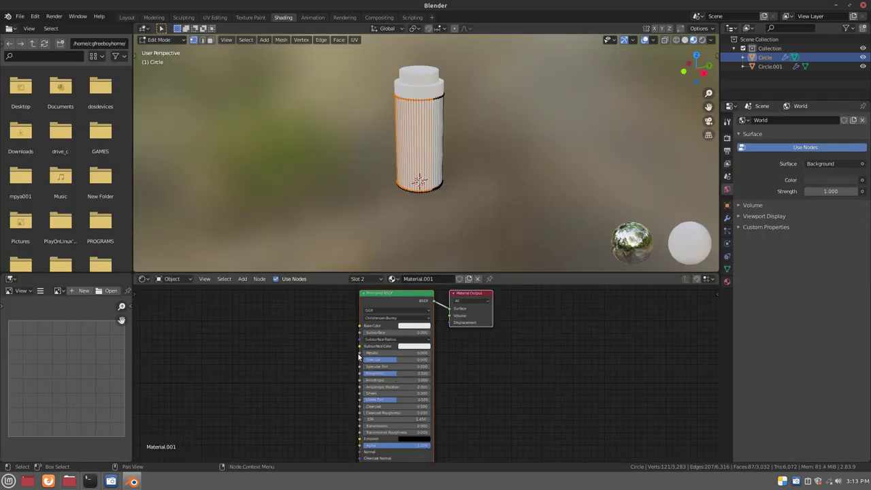
scroll(53, 145, down, 1)
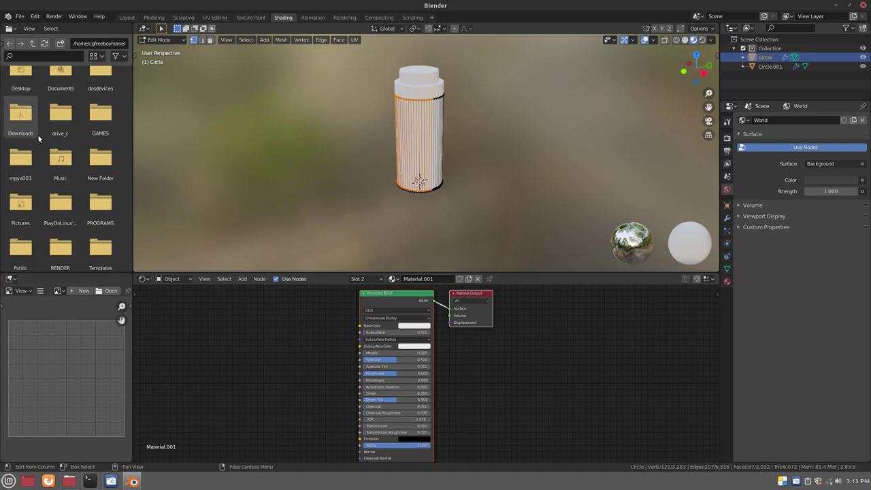
scroll(54, 145, up, 1)
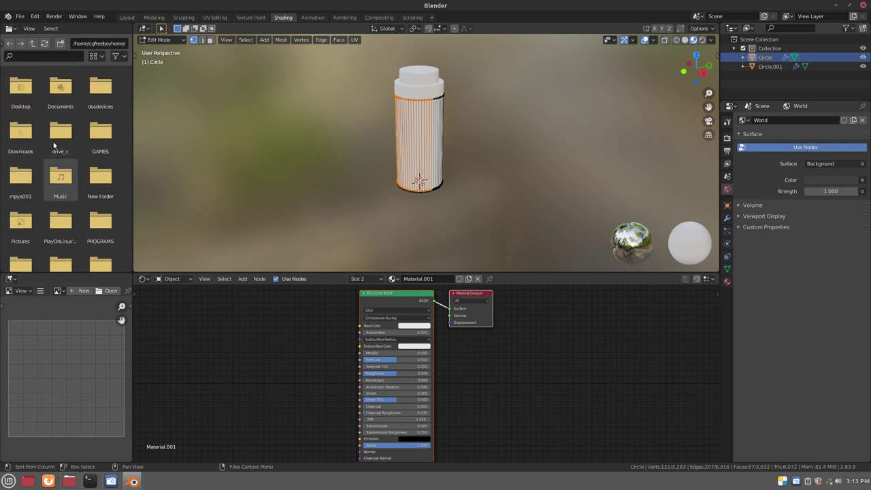
double_click(29, 105)
mouse_move(100, 85)
mouse_down()
mouse_move(158, 343)
mouse_move(177, 320)
mouse_move(397, 327)
mouse_move(361, 327)
mouse_up()
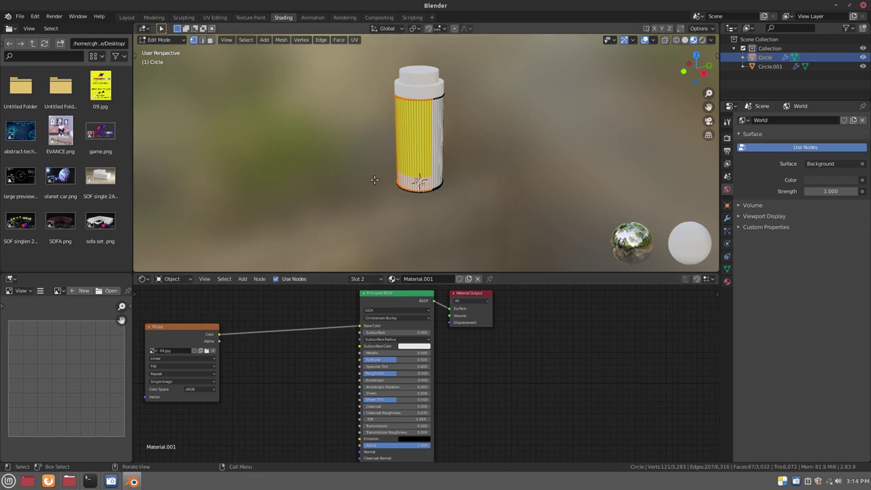
mouse_move(407, 171)
middle_down()
mouse_move(547, 134)
mouse_move(445, 179)
mouse_move(416, 166)
middle_up()
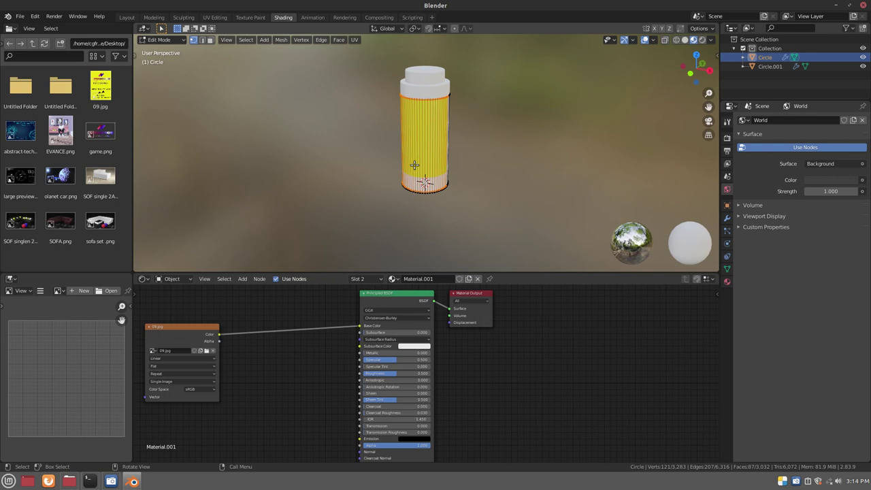
Step: Enable X-ray in front view and box-select every vertex of the can's body
key(KP_1)
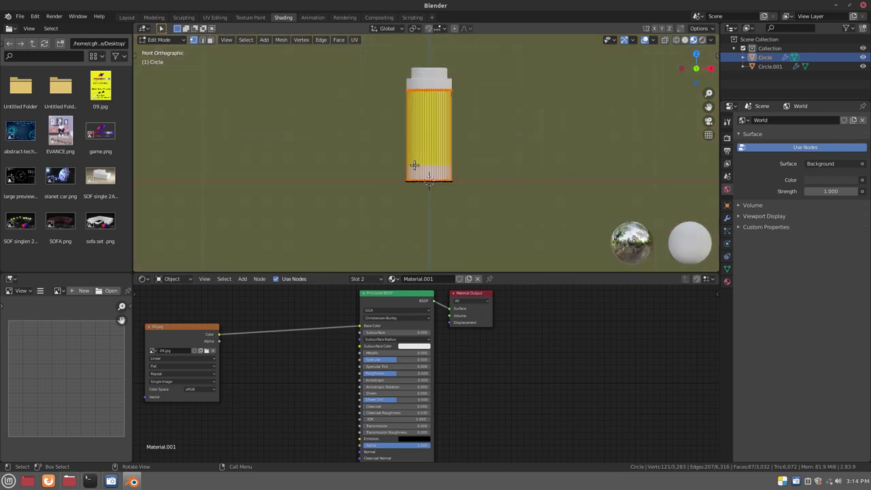
click(667, 40)
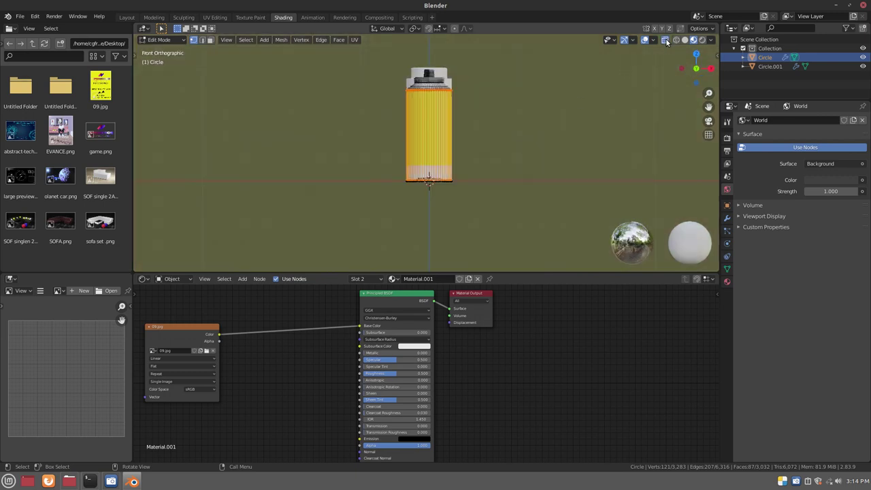
scroll(425, 89, up, 1)
scroll(425, 89, up, 2)
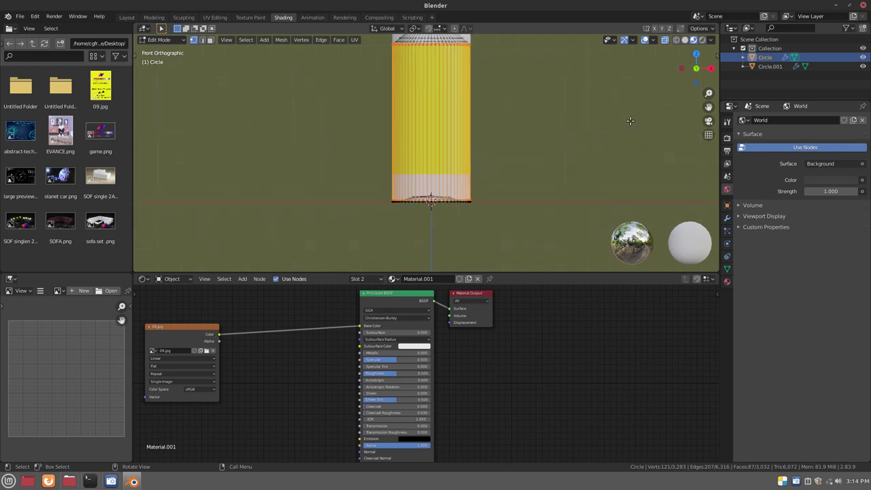
mouse_move(709, 107)
mouse_down()
mouse_move(714, 170)
mouse_move(711, 160)
mouse_up()
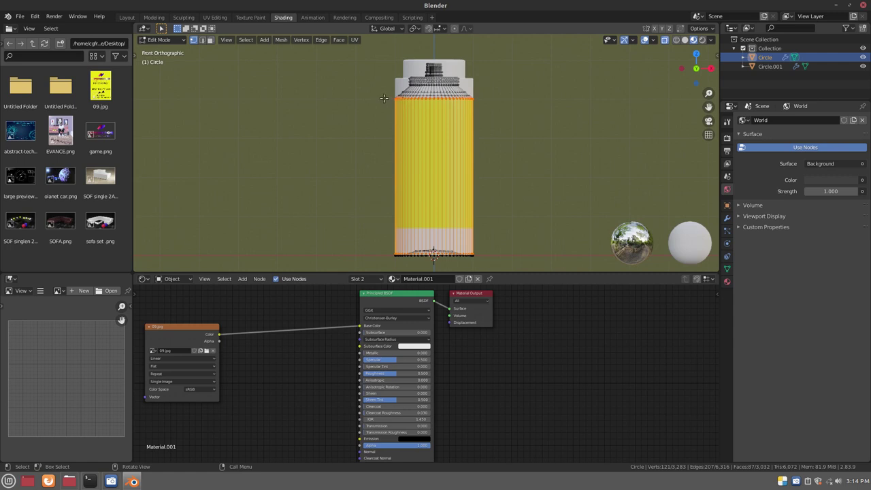
drag(384, 95, 502, 255)
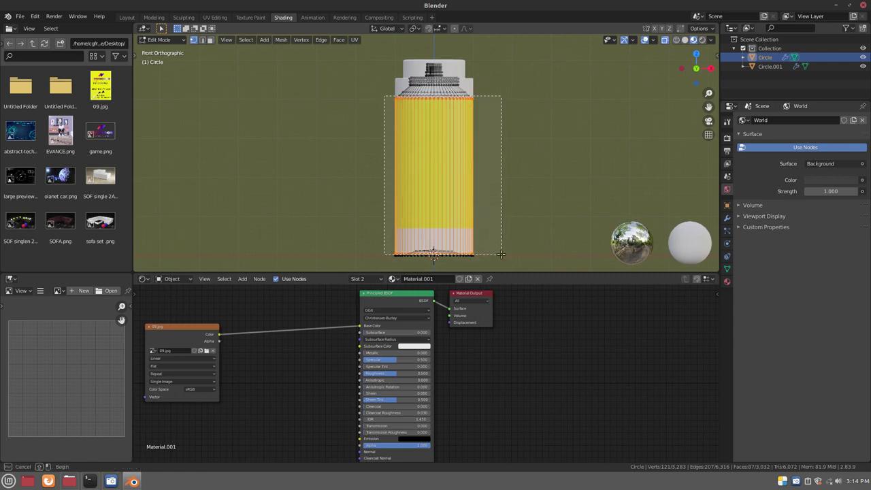
drag(502, 256, 502, 254)
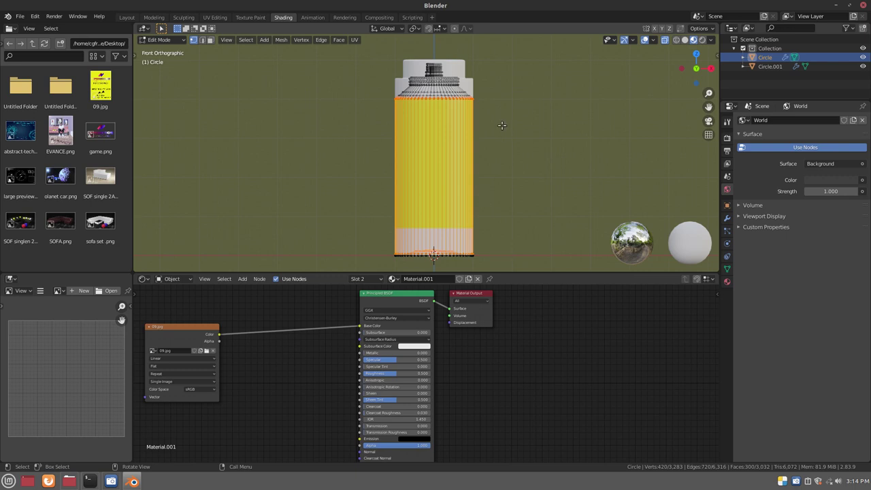
Step: Unwrap the body with Cylinder Projection and orbit to inspect the wrapped 09.jpg label
key(u)
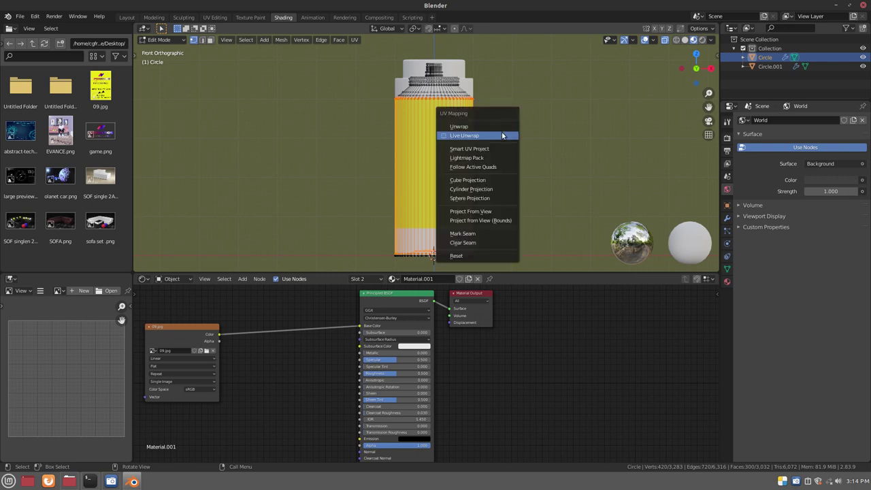
click(488, 191)
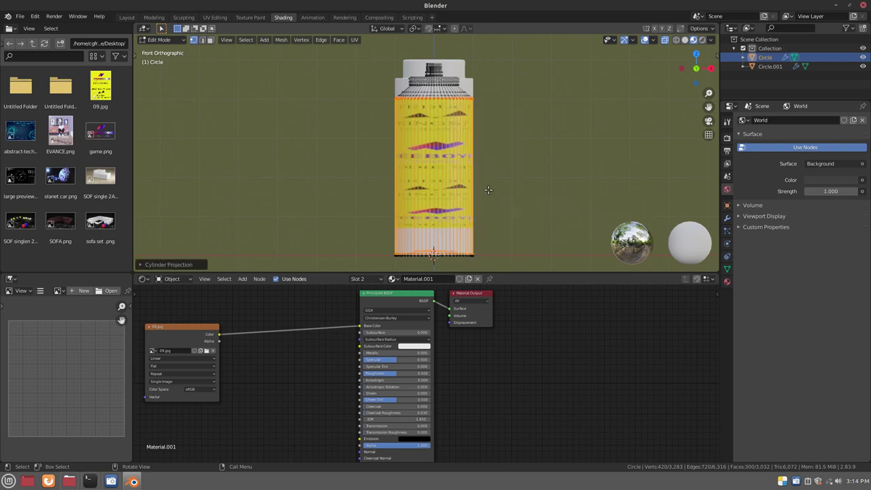
scroll(421, 191, up, 1)
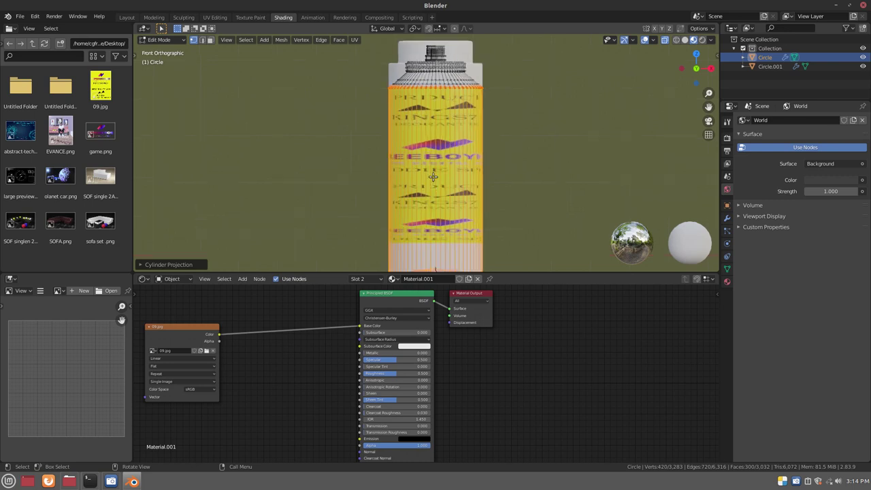
scroll(420, 203, up, 1)
scroll(392, 176, down, 4)
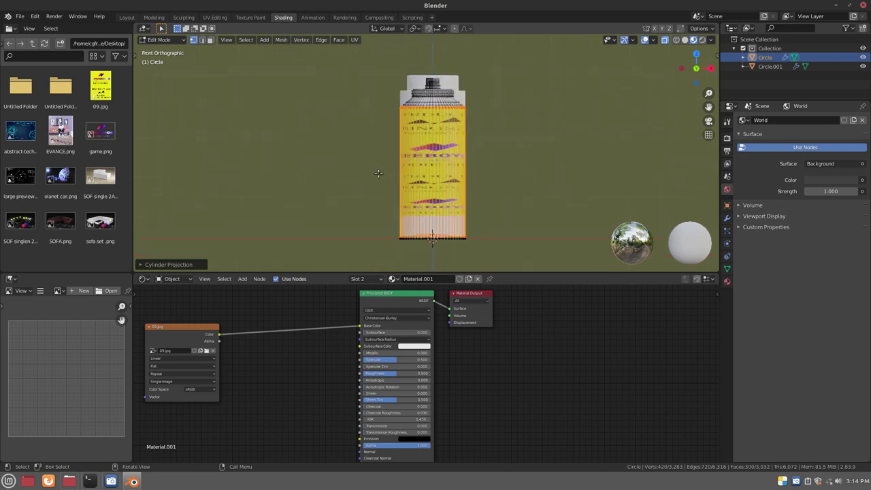
mouse_move(381, 173)
middle_down()
mouse_move(456, 184)
mouse_move(376, 158)
mouse_move(415, 188)
middle_up()
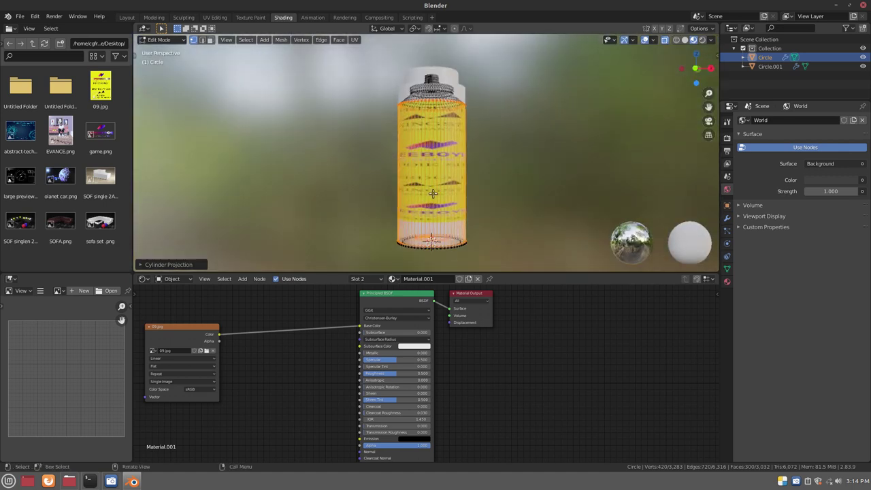
scroll(417, 188, up, 3)
scroll(429, 185, down, 2)
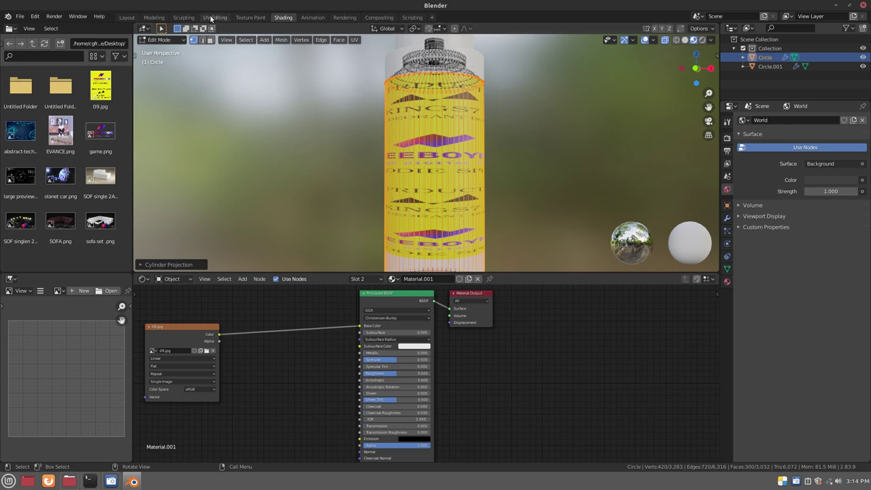
Step: In UV Editing, scale all body UVs along Y and display 09.jpg behind the island
click(215, 17)
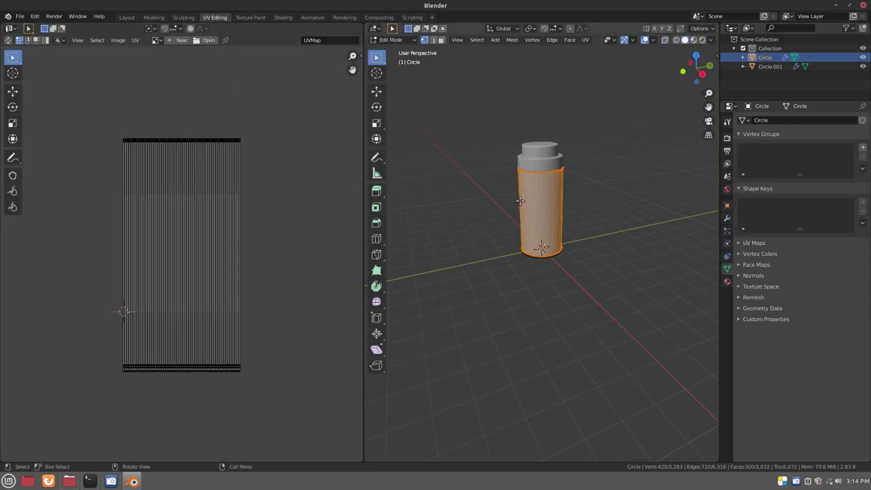
key(a)
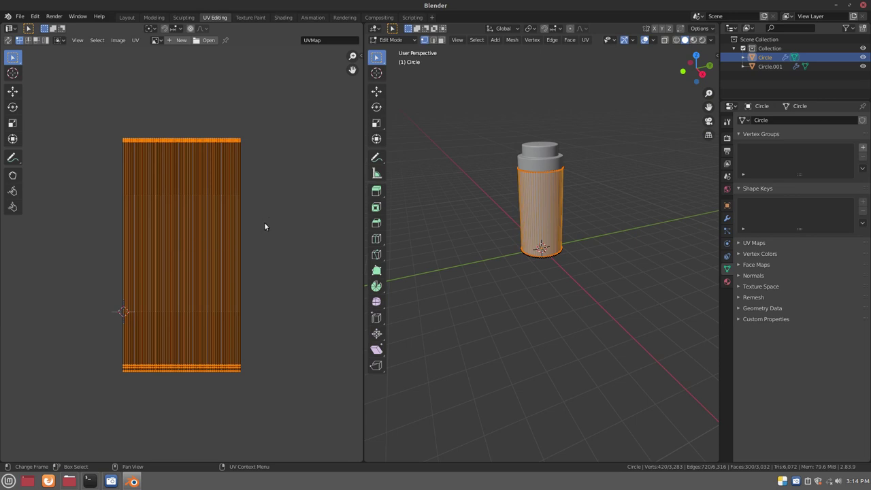
key(s)
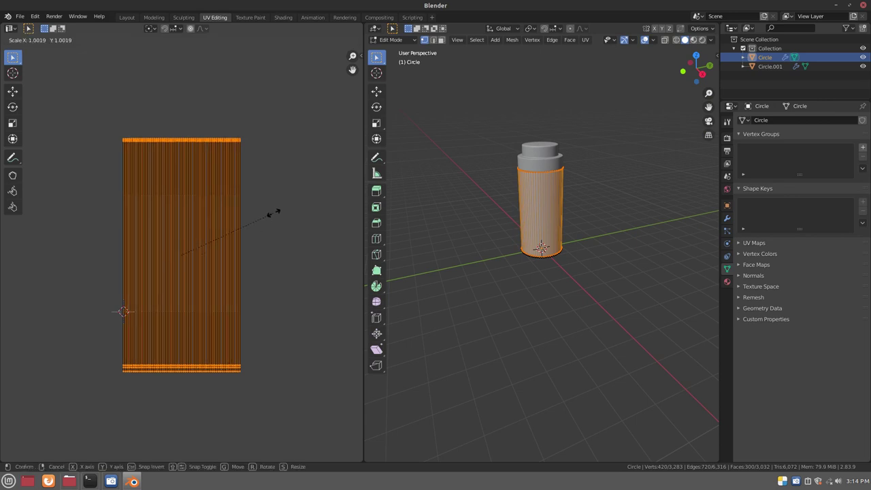
key(y)
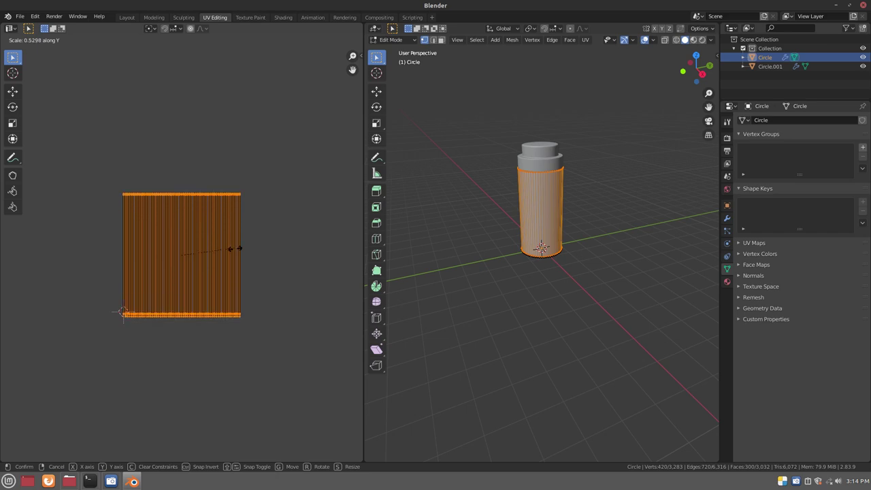
click(235, 249)
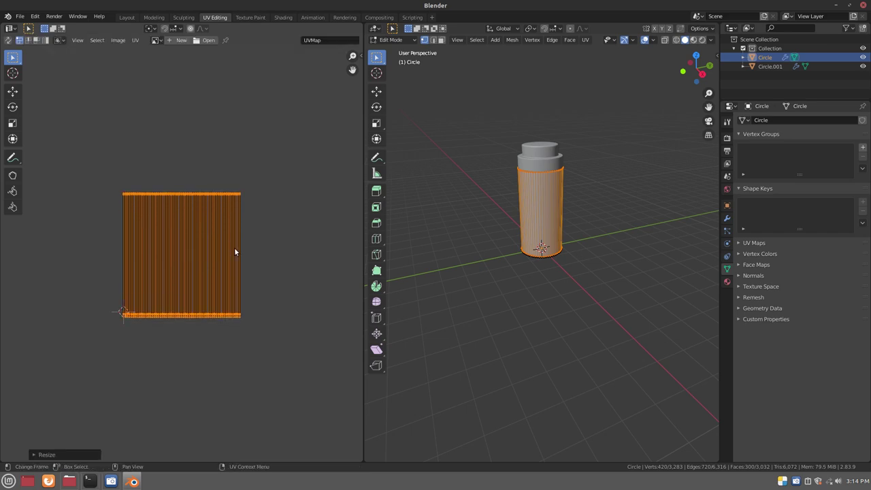
click(155, 40)
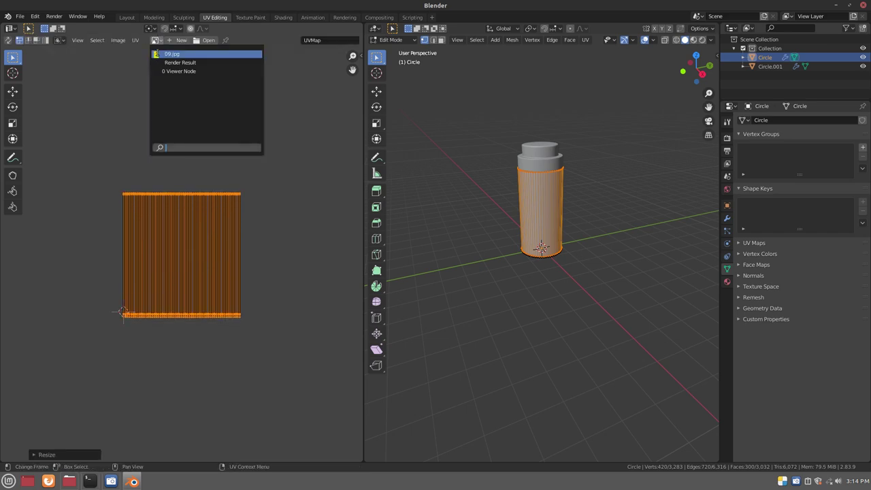
click(157, 55)
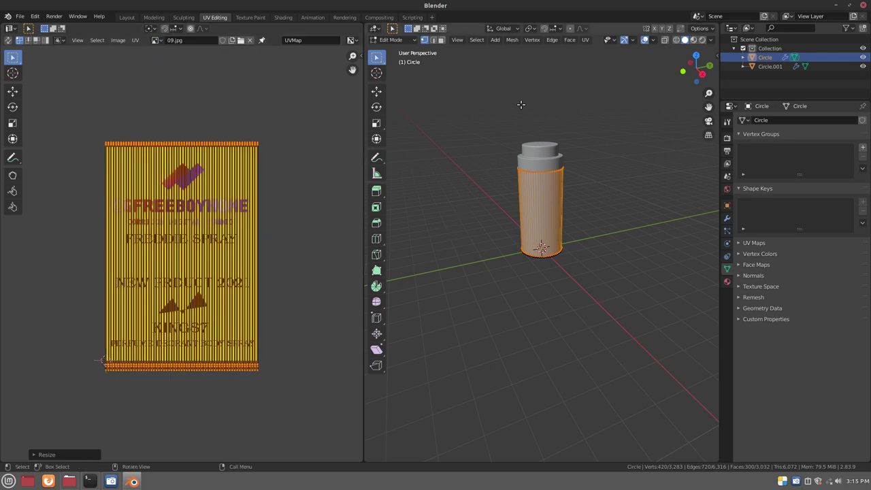
Step: Orbit in Shading to check the label, then enter Edit Mode in front view and open UV Mapping
click(282, 18)
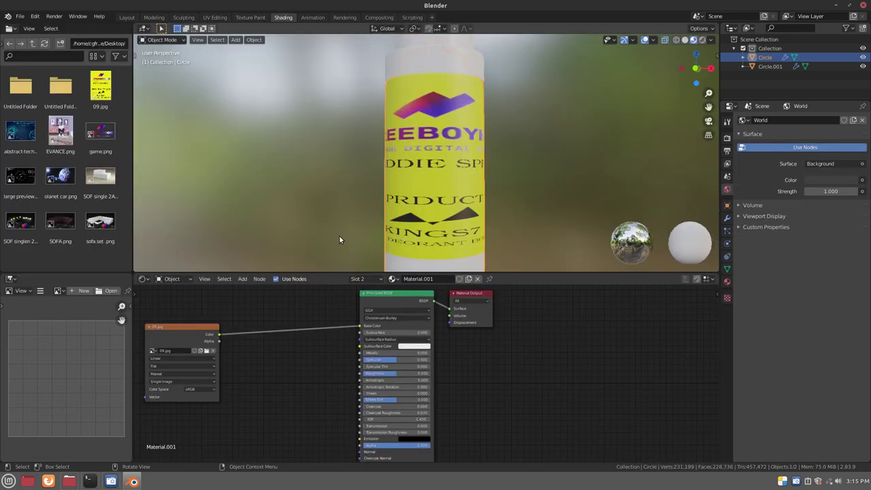
scroll(362, 197, down, 1)
mouse_move(356, 196)
middle_down()
mouse_move(453, 207)
mouse_move(315, 192)
middle_up()
middle_drag(285, 190, 316, 205)
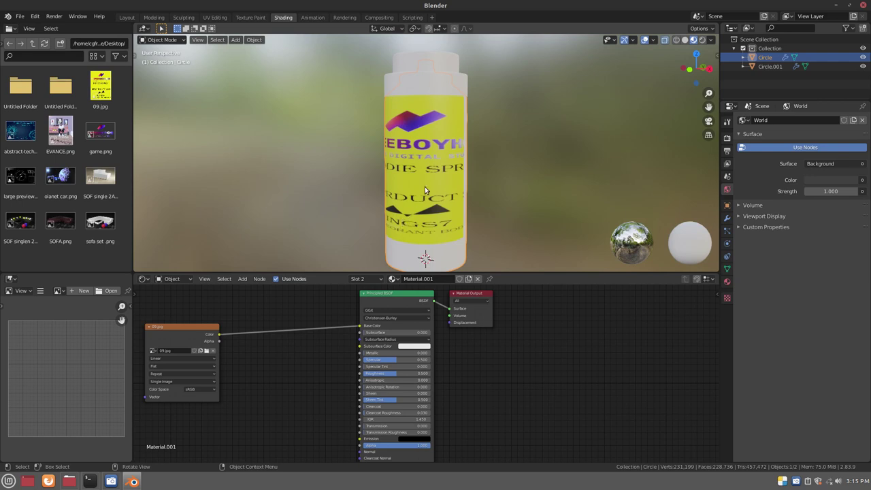
key(Tab)
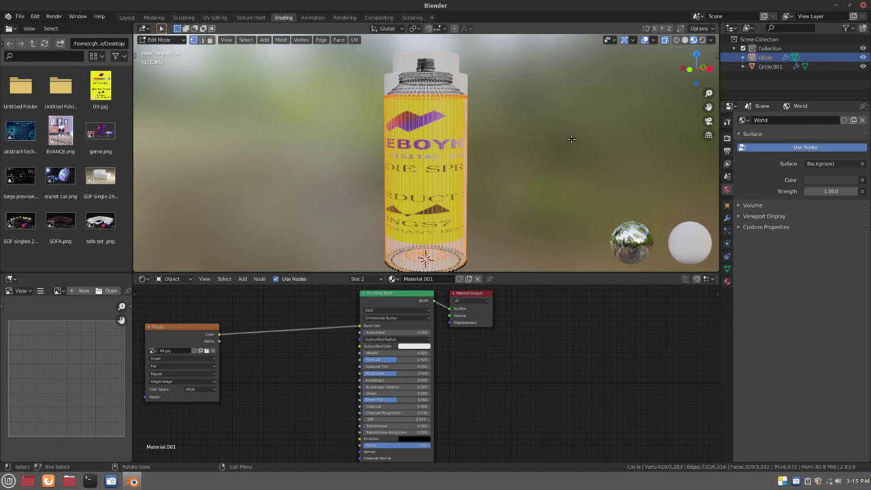
key(KP_1)
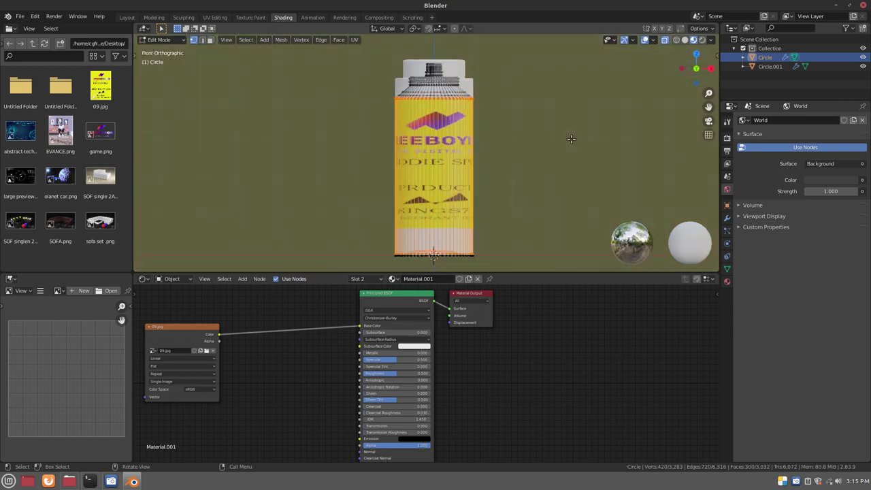
key(u)
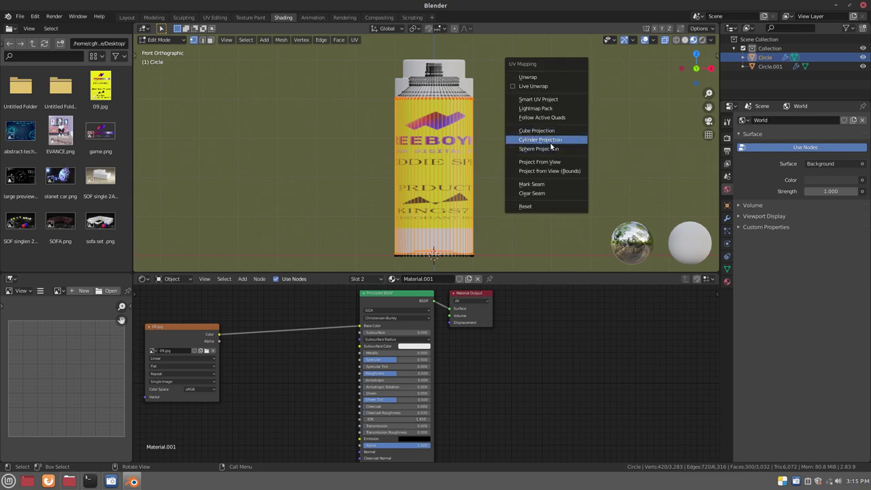
Step: Unwrap the can body's faces with Smart UV Project
click(552, 99)
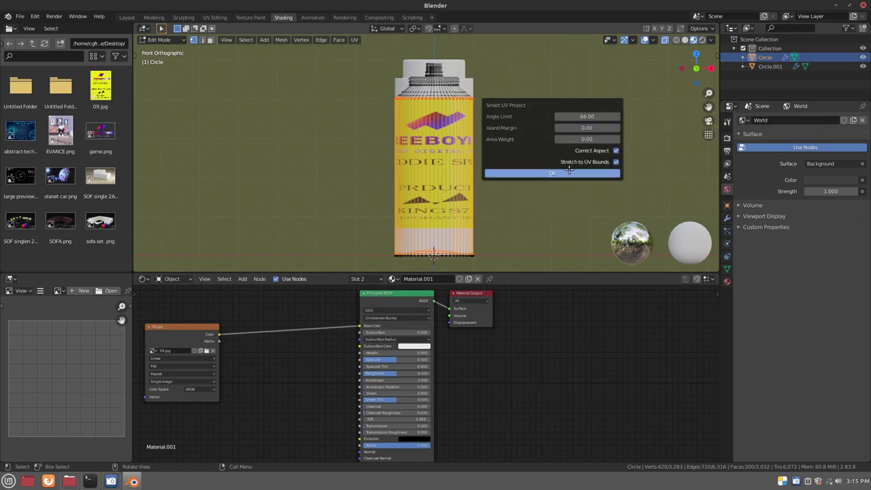
click(570, 173)
middle_drag(567, 171, 532, 199)
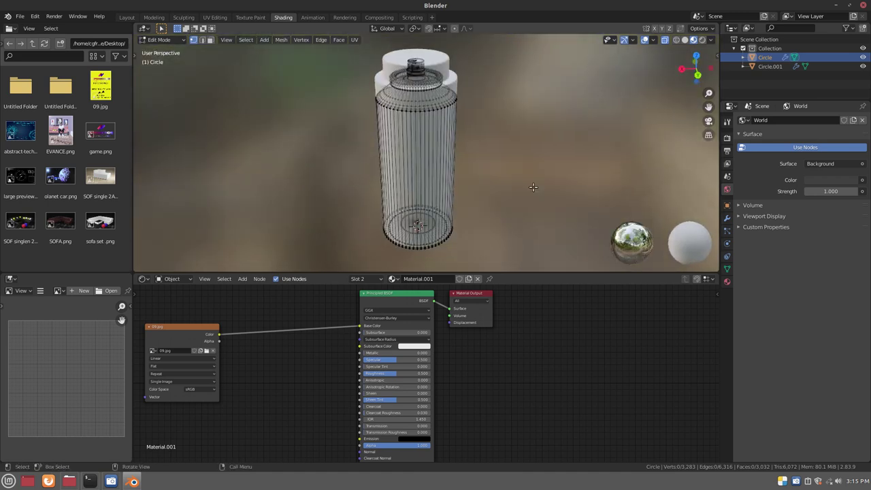
Step: Assign the yellow 09.jpg label material to the entire can body and view it from the front
key(l)
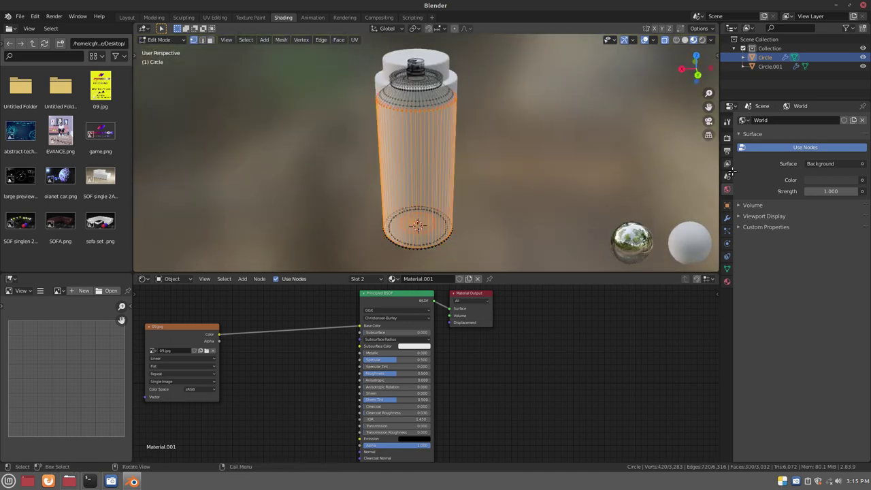
click(727, 282)
click(757, 188)
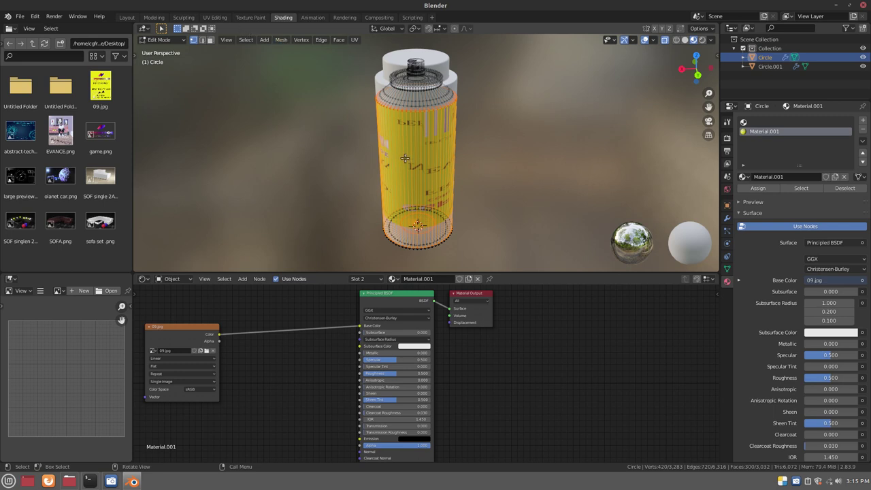
key(KP_1)
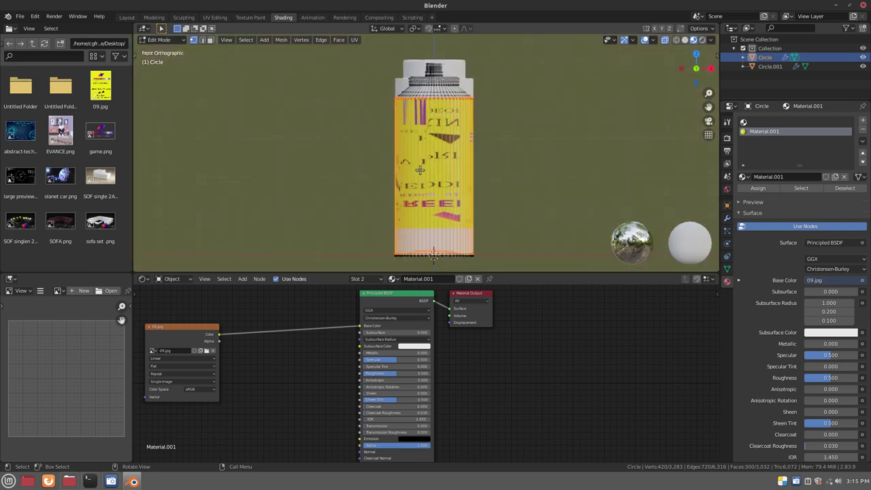
scroll(420, 170, down, 1)
Step: Switch to UV Editing with Material Preview shading and orbit to check how the 09.jpg label wraps
click(215, 17)
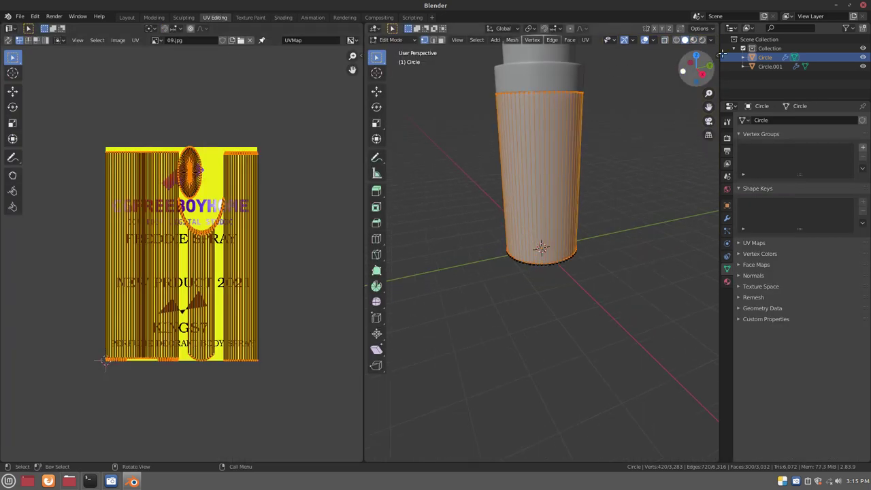
click(693, 40)
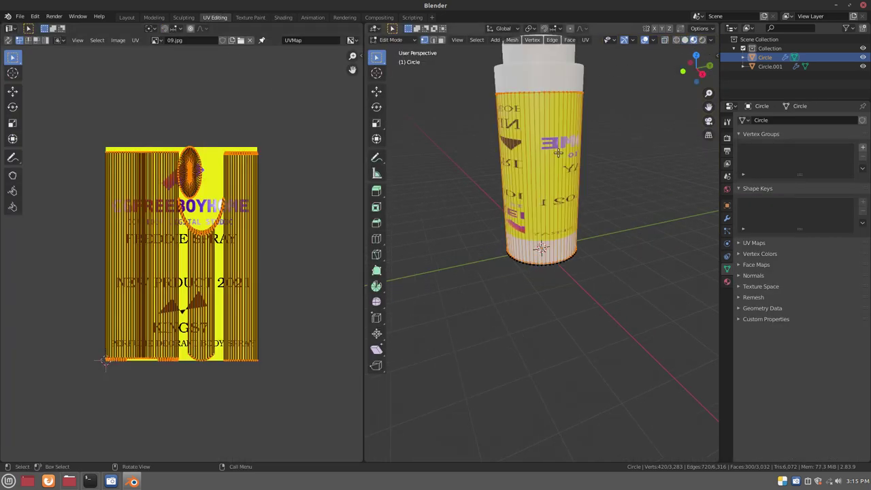
scroll(557, 153, up, 2)
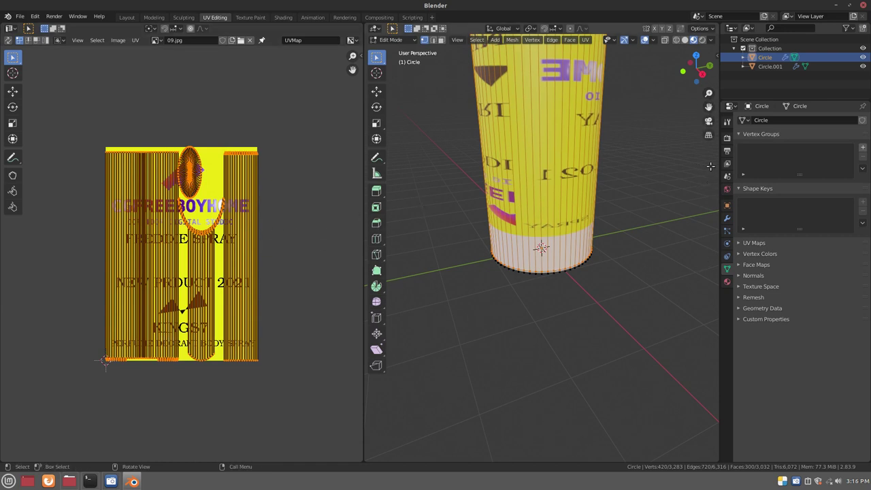
mouse_move(709, 107)
mouse_down()
mouse_move(709, 167)
mouse_move(627, 127)
mouse_up()
middle_drag(516, 259, 662, 241)
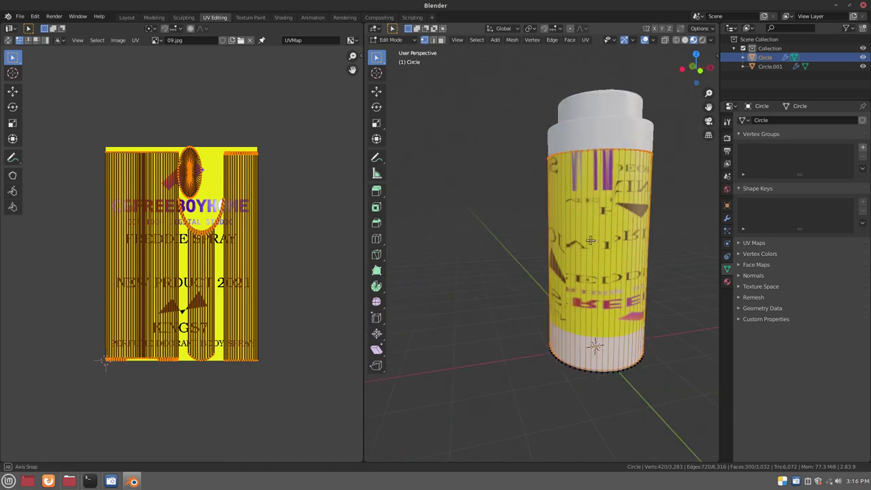
middle_drag(661, 241, 395, 256)
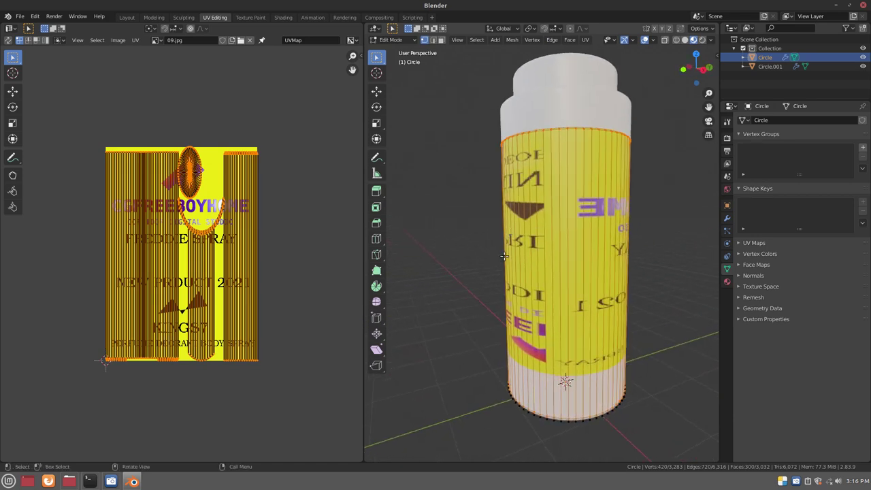
key(KP_1)
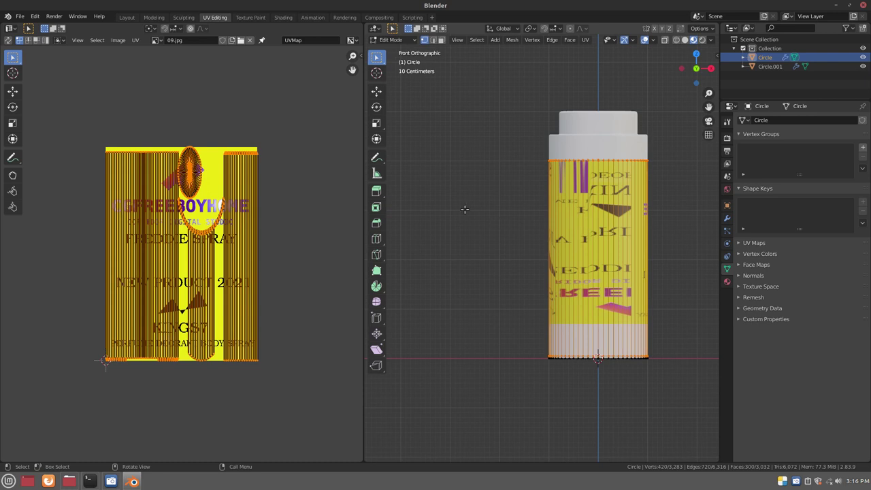
Step: Cylinder-project the can body's UVs and scale them 0.7063 on Y so the label reads upright
key(u)
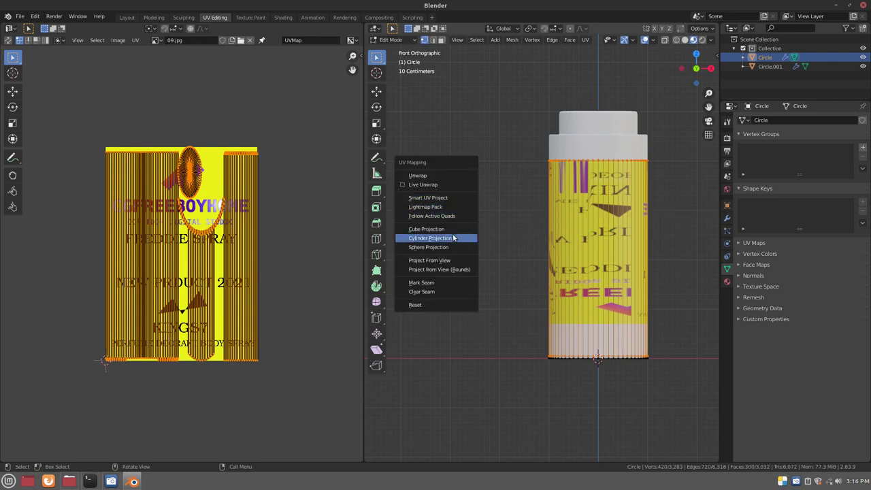
click(454, 238)
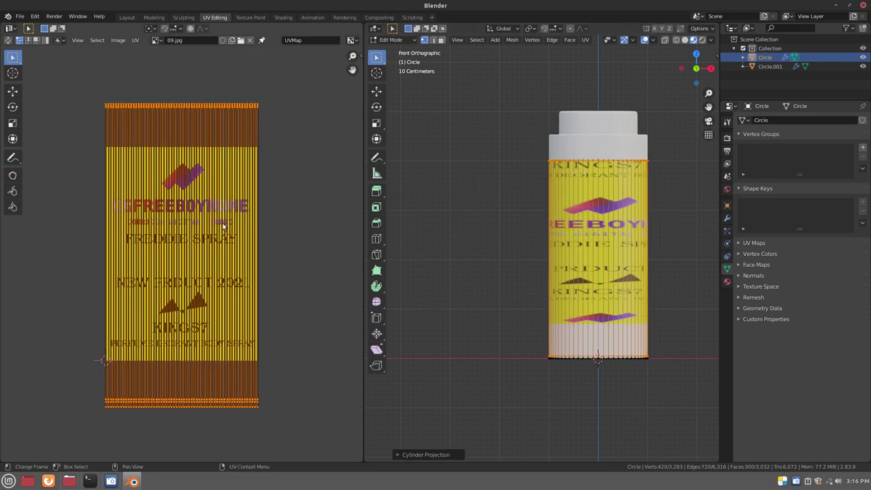
key(s)
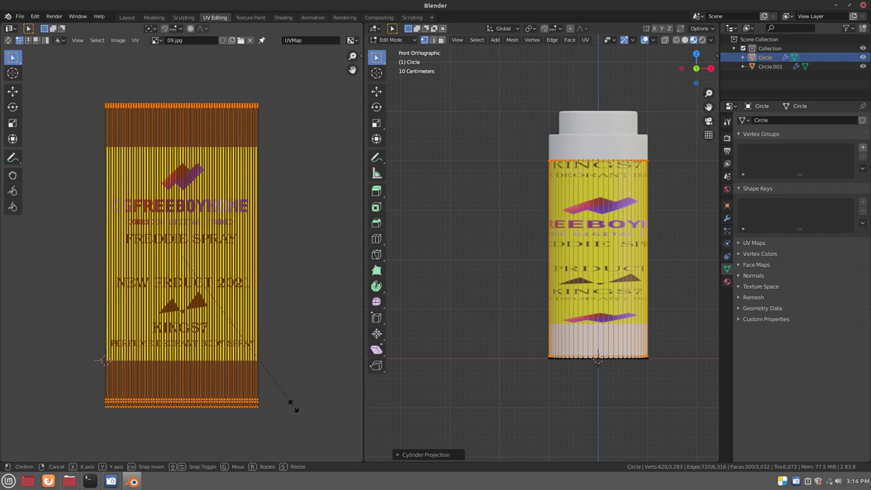
key(y)
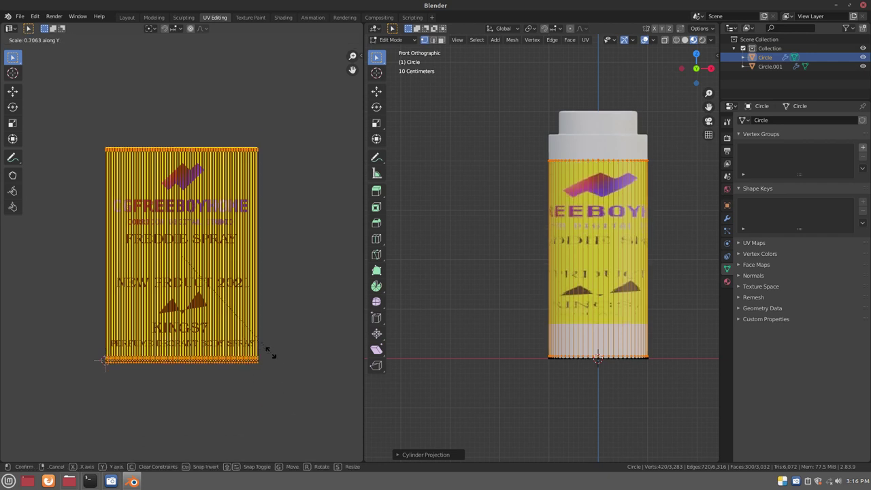
click(270, 356)
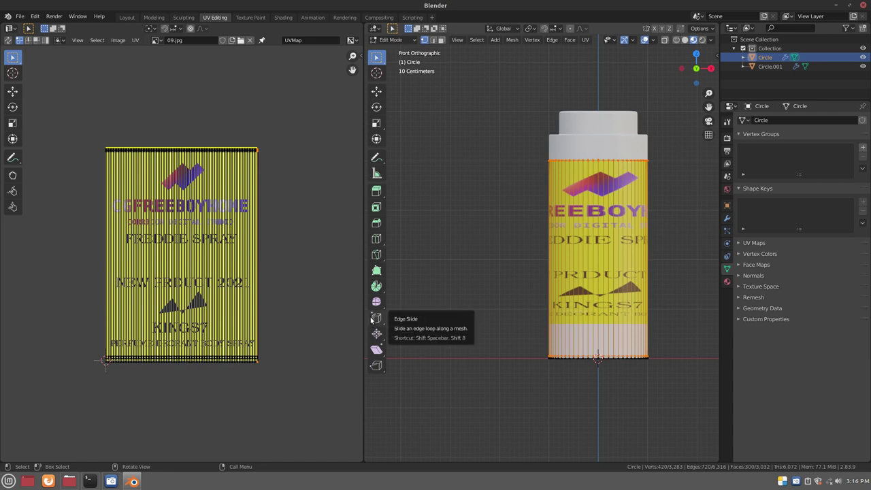
Step: Add a horizontal edge loop around the can body with the Loop Cut tool
click(379, 224)
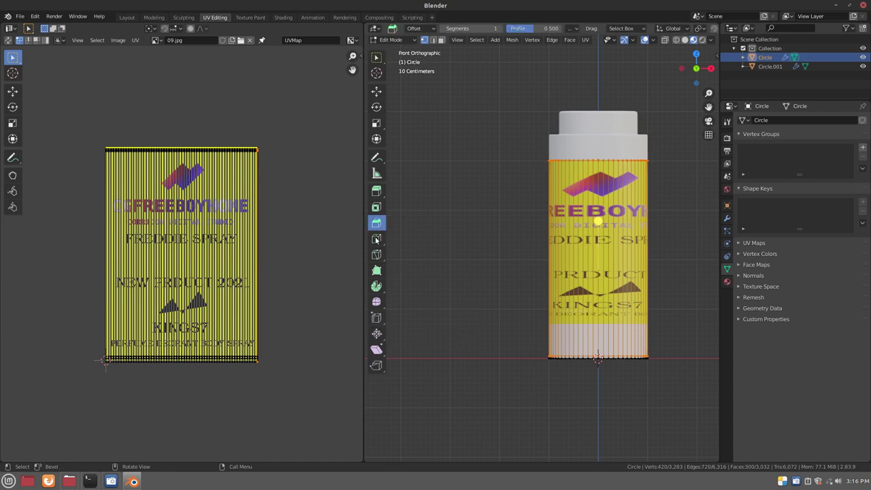
click(377, 238)
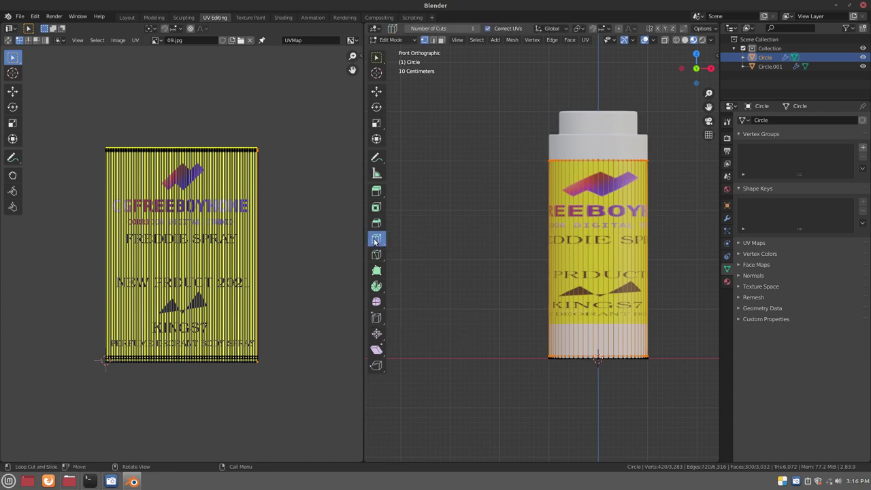
click(572, 272)
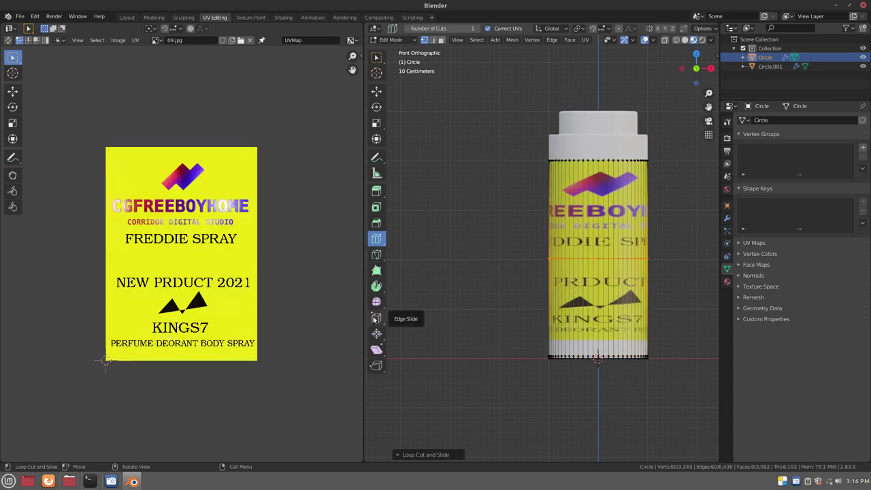
Step: Slide the new edge loop down toward the base so the label nearly reaches it
click(377, 319)
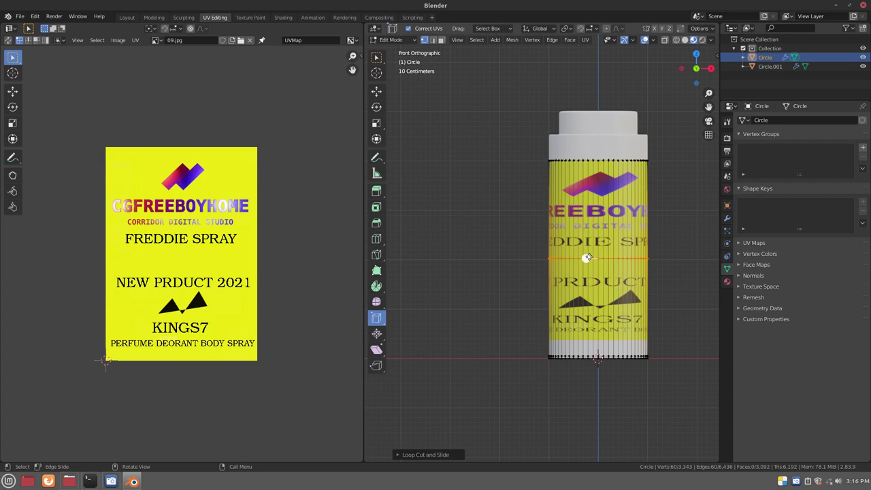
key(g)
key(z)
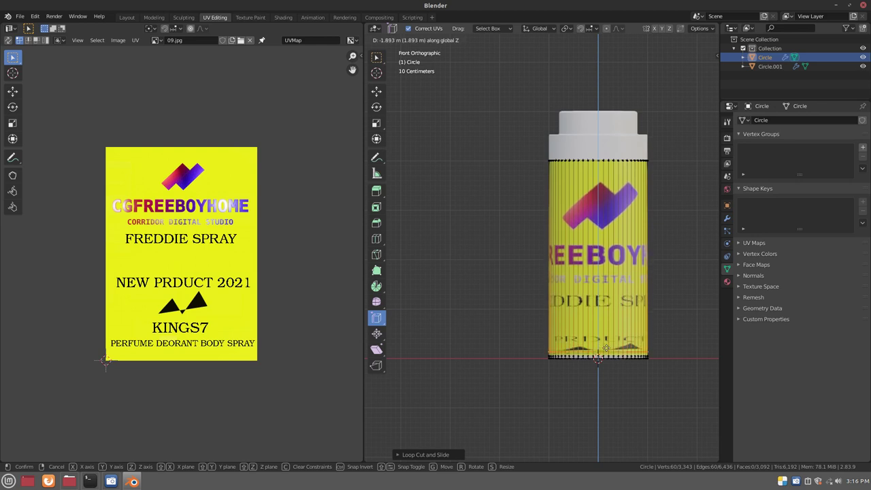
click(606, 348)
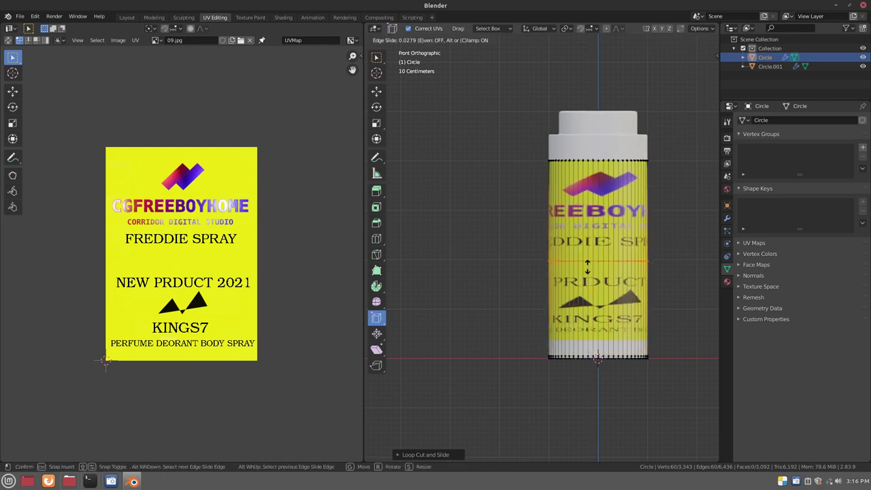
drag(587, 259, 600, 350)
mouse_move(619, 284)
middle_down()
mouse_move(509, 287)
mouse_move(609, 277)
middle_up()
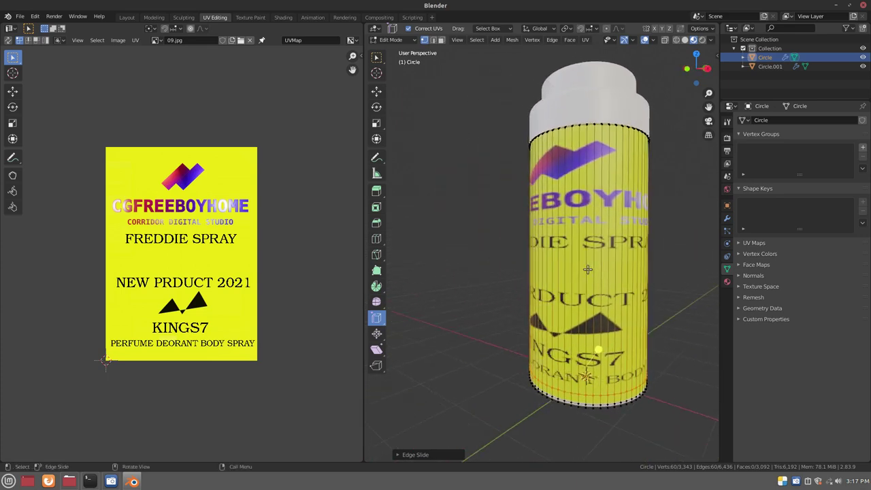
scroll(567, 285, down, 3)
middle_drag(510, 278, 557, 269)
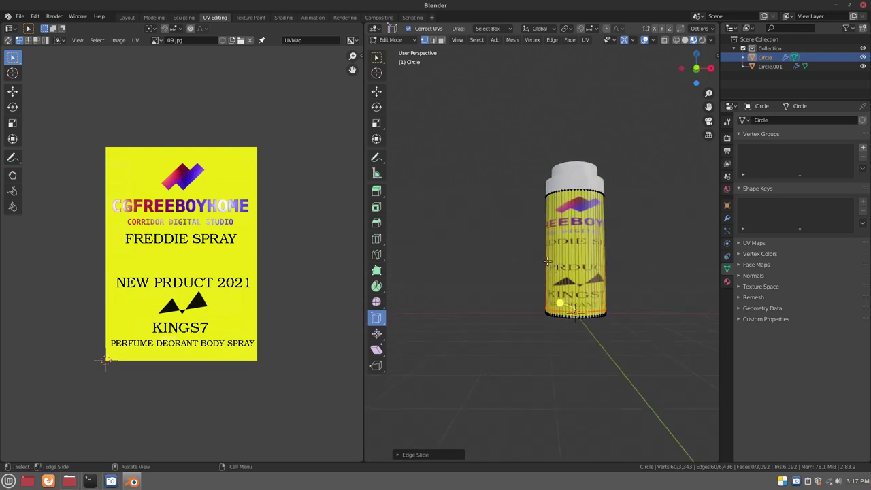
click(281, 17)
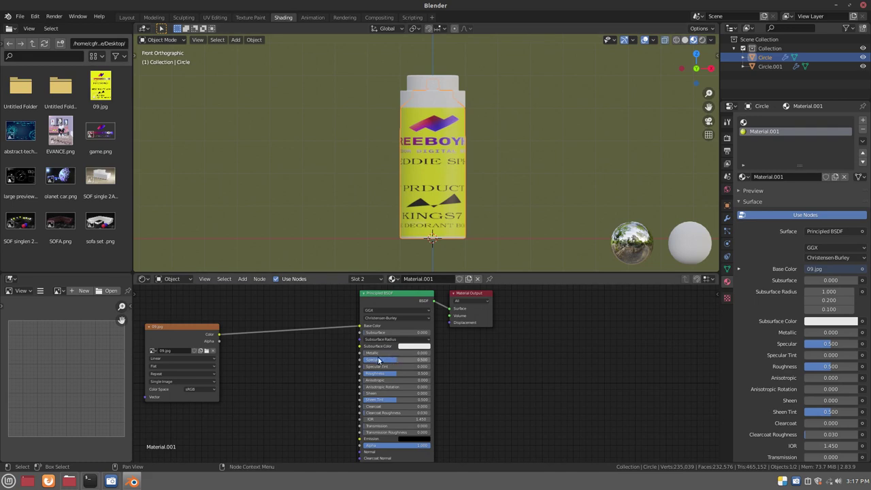
Step: Make the label material slightly metallic and create a new material for the cap Circle.001
drag(373, 353, 381, 353)
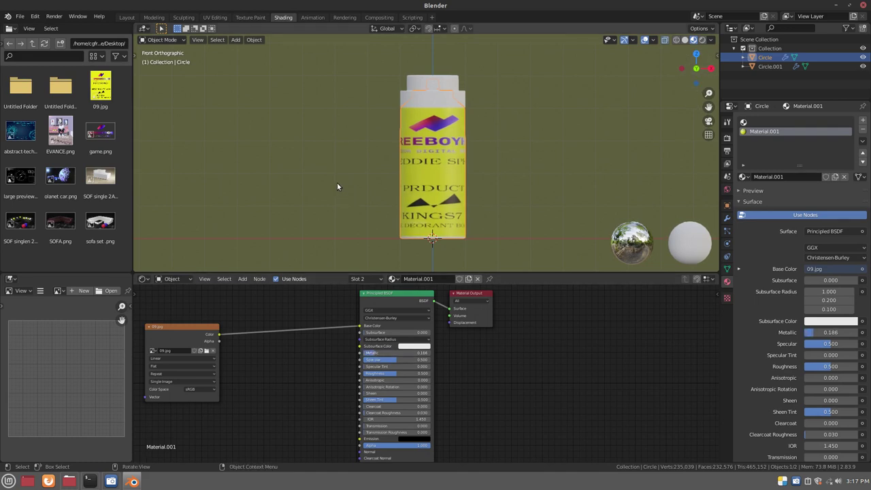
mouse_move(337, 182)
middle_down()
mouse_move(362, 181)
mouse_move(388, 196)
middle_up()
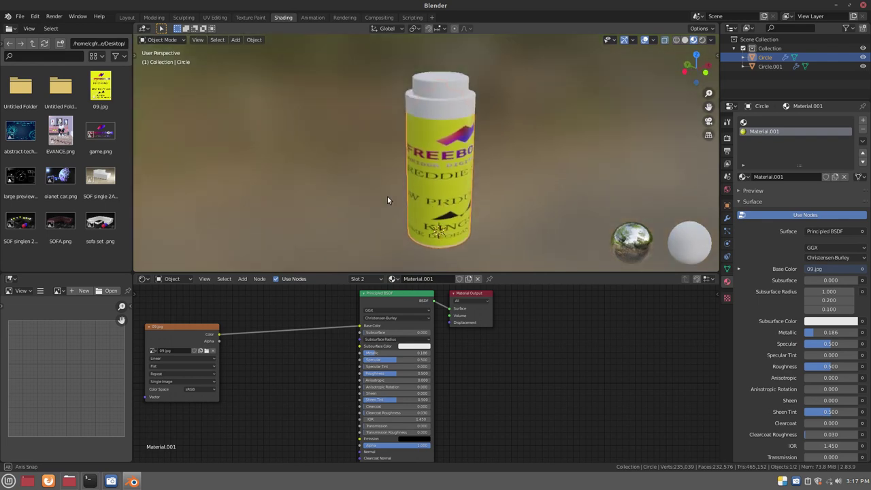
click(431, 85)
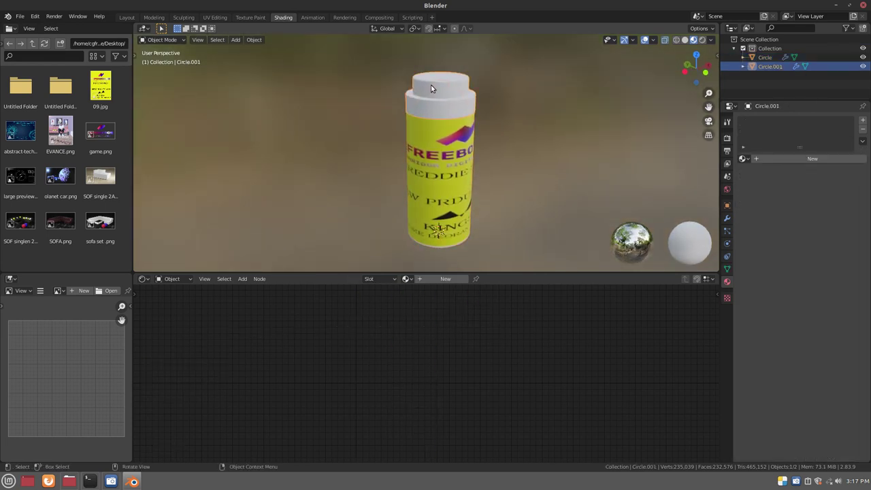
click(435, 278)
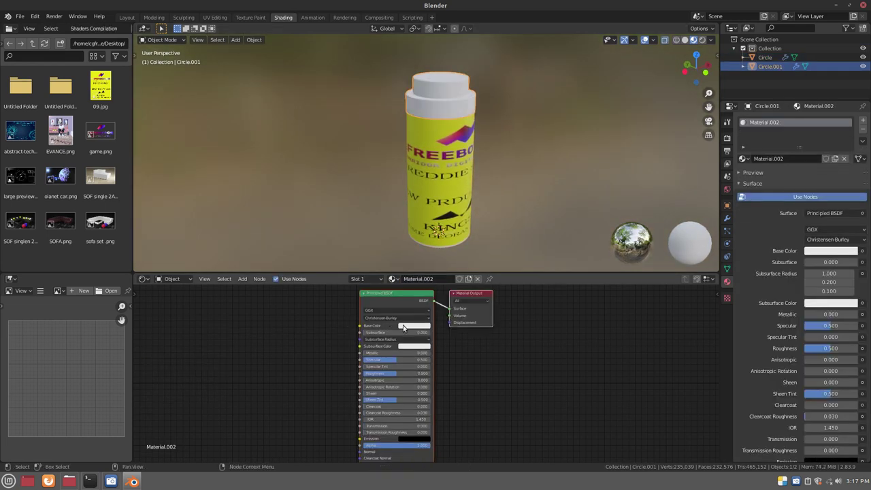
Step: Set the cap material to a near-black base colour with metallic 0.318
click(404, 329)
click(451, 279)
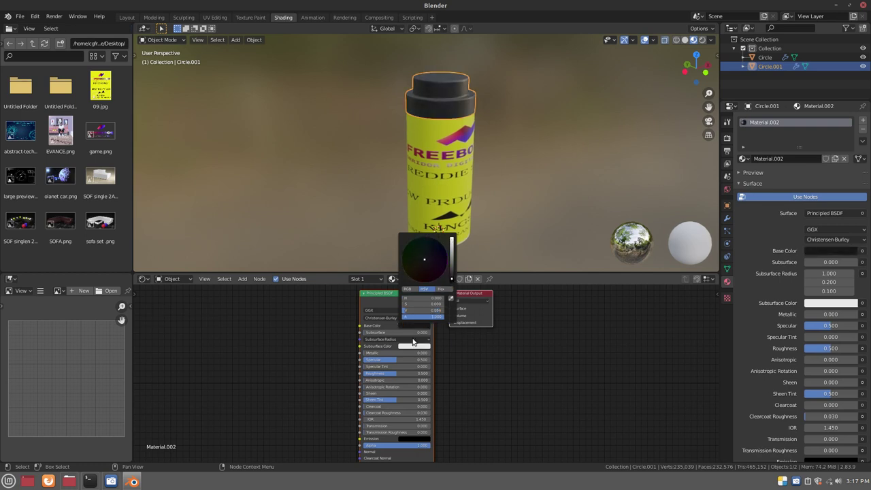
drag(368, 353, 385, 353)
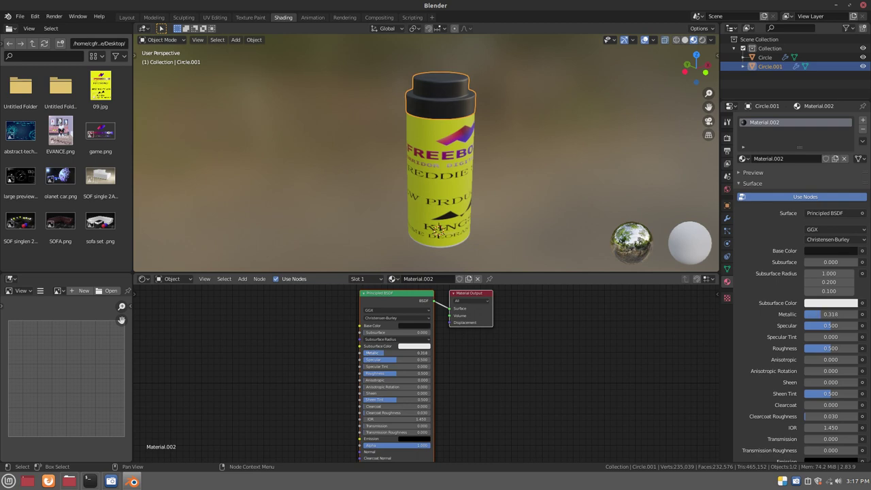
click(412, 327)
drag(426, 266, 446, 250)
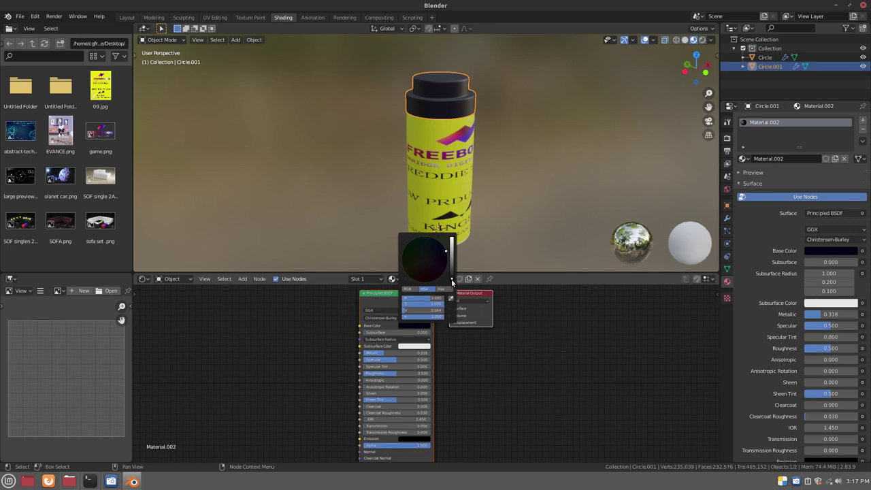
drag(452, 284, 453, 282)
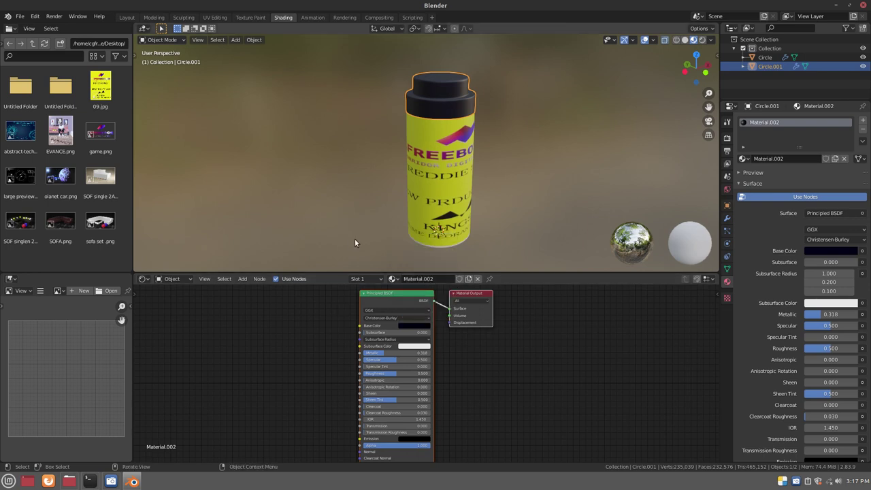
mouse_move(445, 238)
middle_down()
mouse_move(412, 219)
mouse_move(390, 139)
mouse_move(402, 162)
mouse_move(399, 206)
mouse_move(377, 182)
mouse_move(385, 176)
mouse_move(390, 188)
middle_up()
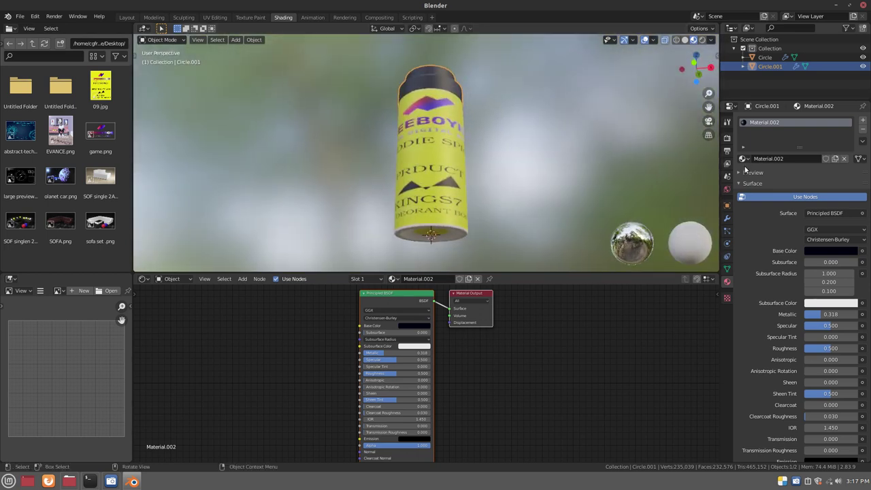
Step: Add a second material slot to Circle with a new Material.003 at metallic 0.650
click(450, 167)
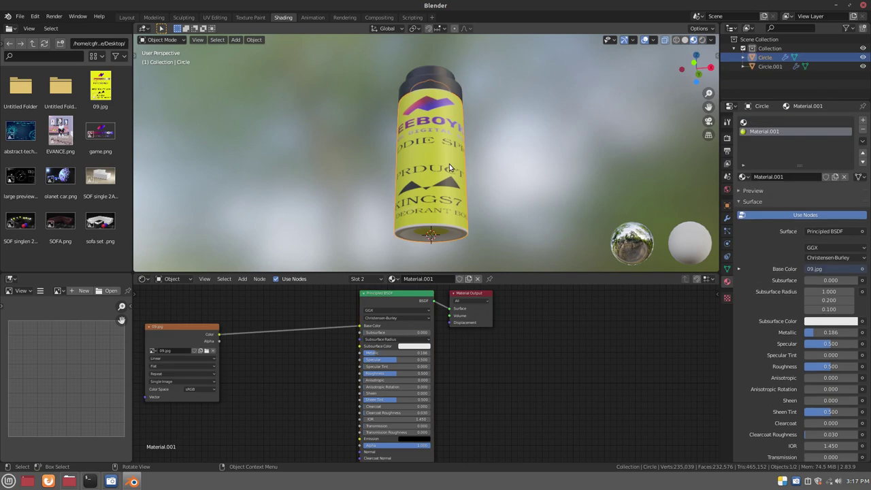
click(749, 123)
click(428, 280)
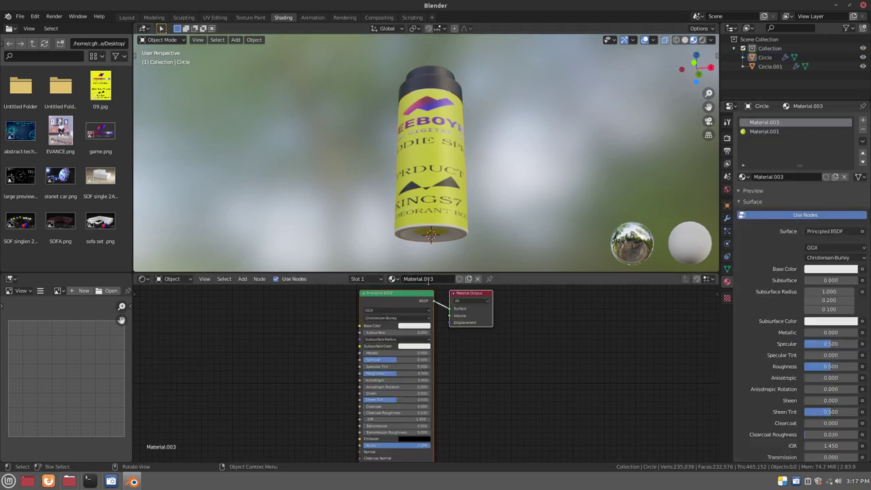
drag(395, 353, 429, 353)
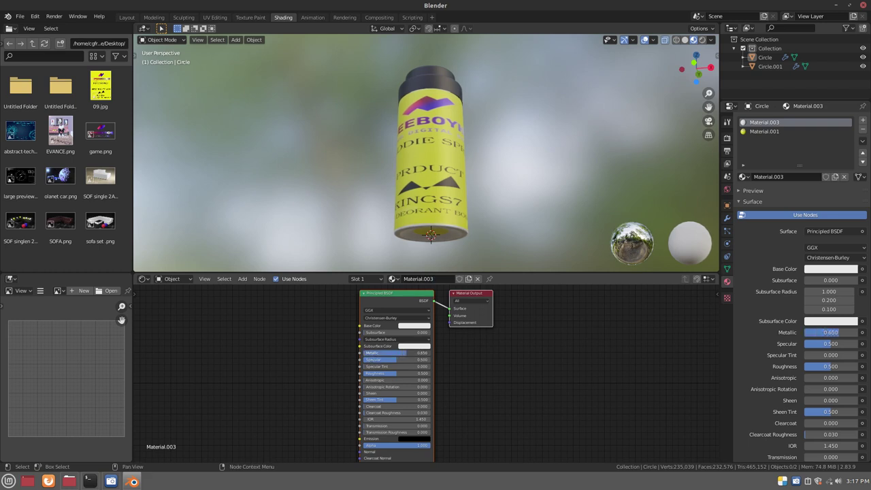
Step: Give Material.003 a light grey base colour and roughness 0.214, then preview in Rendered shading
click(403, 326)
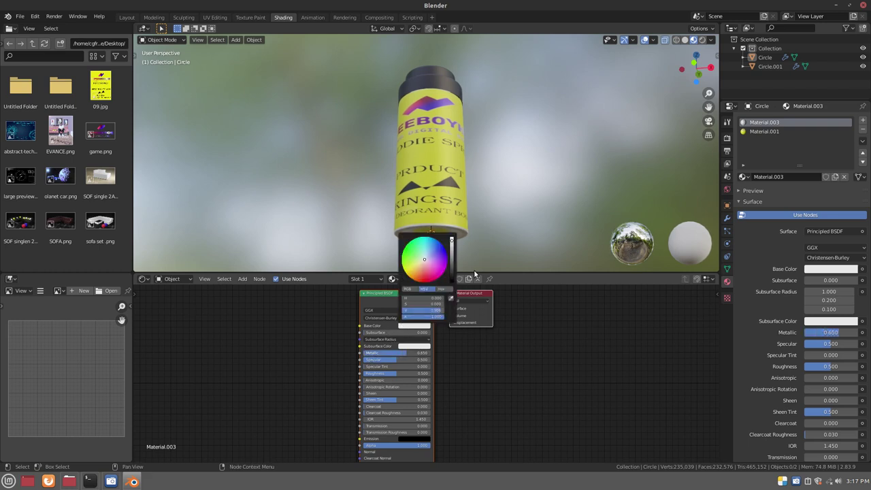
click(452, 252)
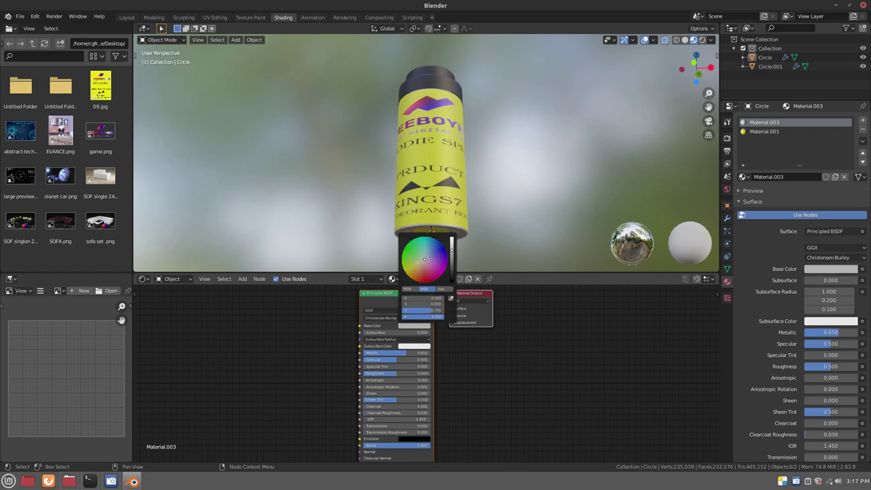
drag(394, 373, 378, 373)
mouse_move(402, 248)
middle_down()
mouse_move(382, 153)
mouse_move(318, 218)
mouse_move(320, 254)
mouse_move(391, 47)
mouse_move(404, 49)
middle_up()
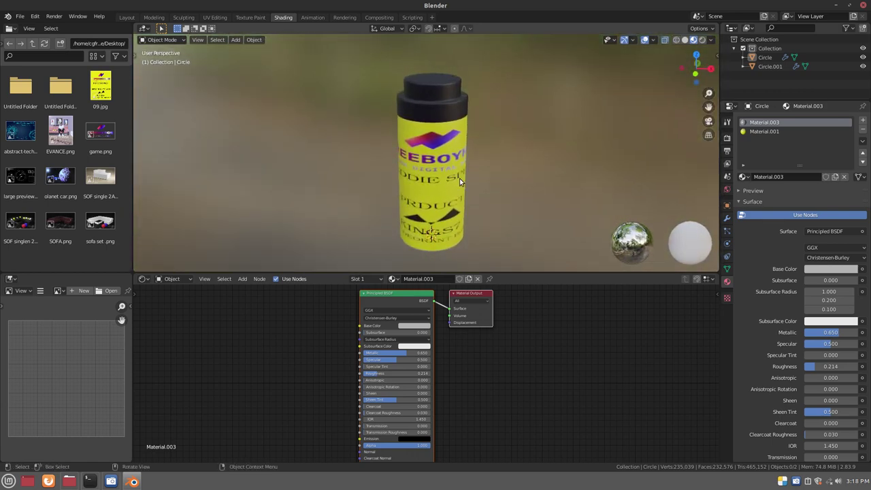
click(703, 39)
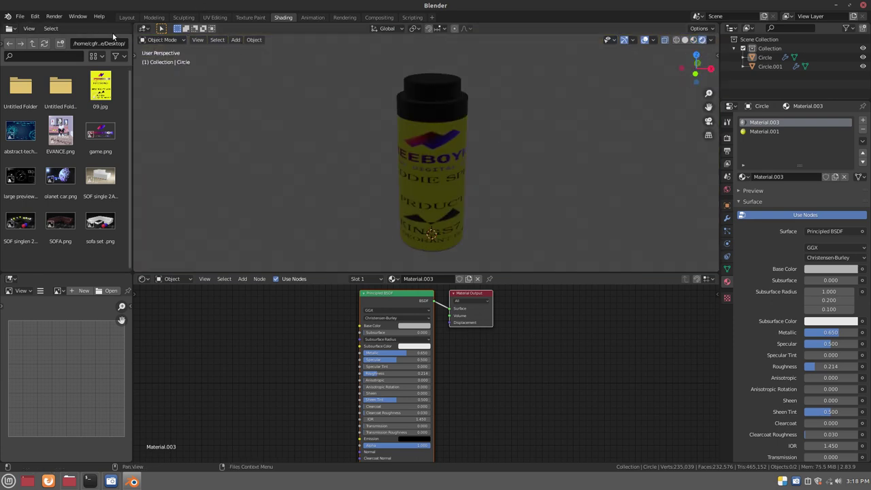
Step: Add a Plane in the Layout workspace and scale it to 26.635 on all axes as the floor
click(129, 17)
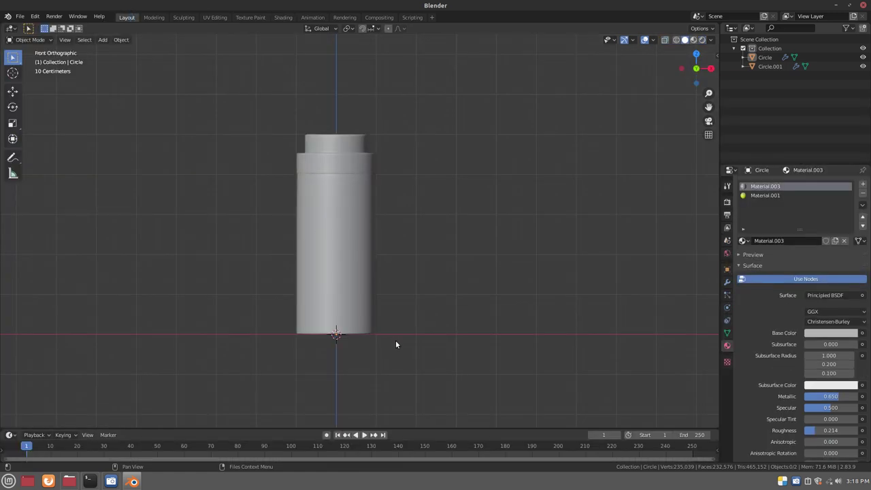
key(shift+a)
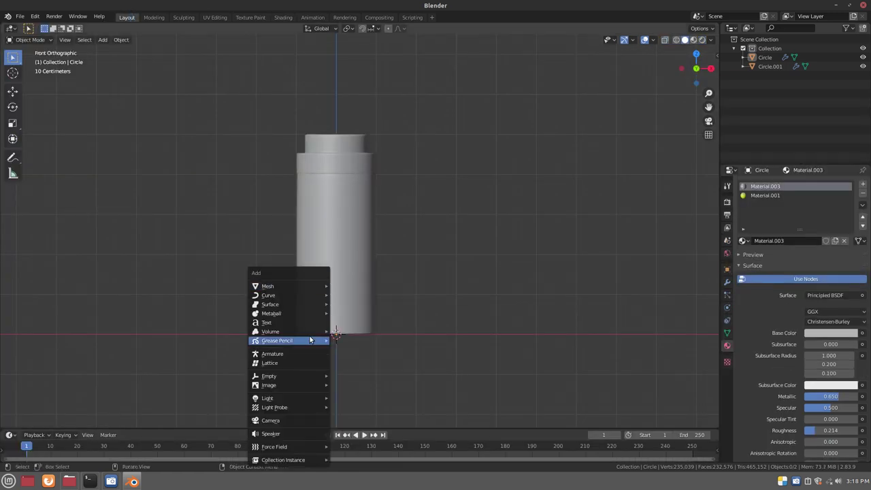
click(350, 286)
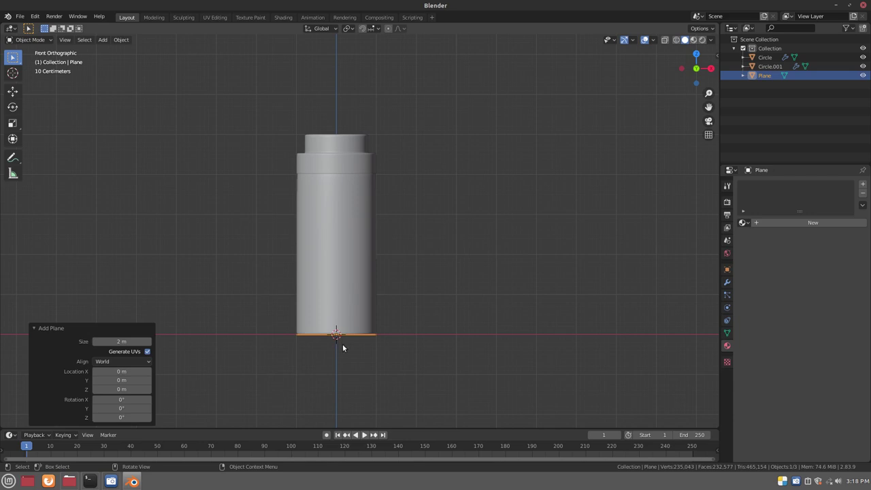
key(s)
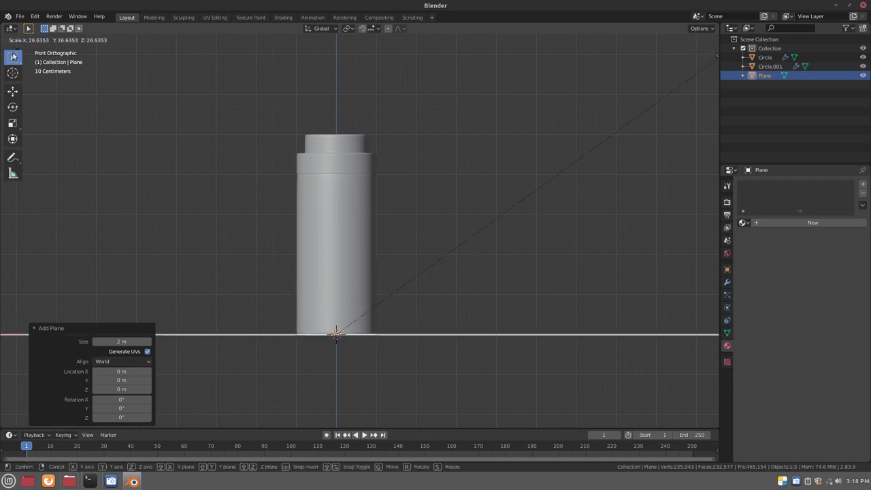
click(2, 176)
scroll(204, 207, down, 2)
scroll(200, 166, down, 3)
mouse_move(200, 166)
middle_down()
mouse_move(261, 213)
mouse_move(277, 218)
mouse_move(268, 188)
mouse_move(333, 216)
mouse_move(321, 242)
mouse_move(333, 245)
mouse_move(323, 242)
middle_up()
scroll(351, 225, up, 4)
key(shift+a)
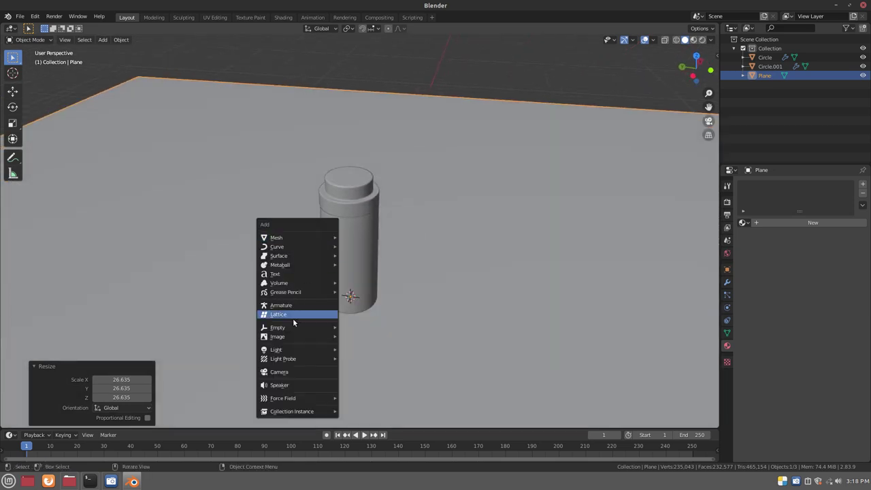
mouse_move(276, 350)
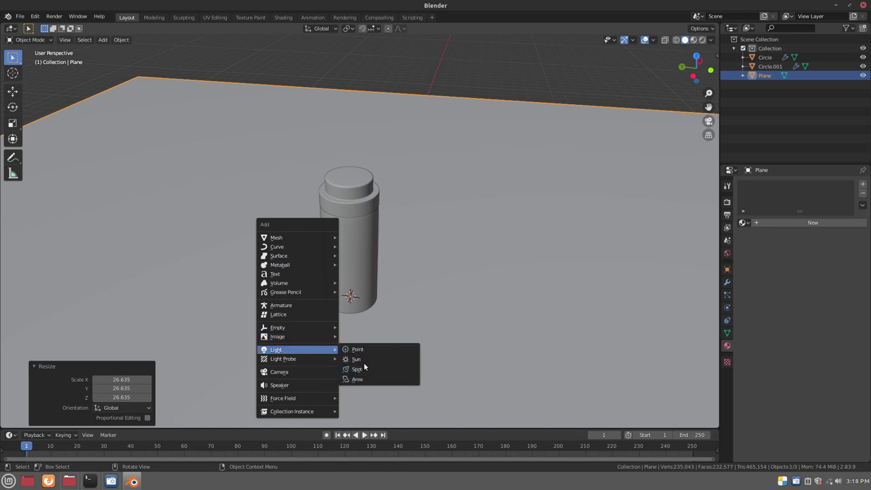
Step: Add a 1000 W point light raised 7.8983 m above the can and view the rendered result
click(361, 350)
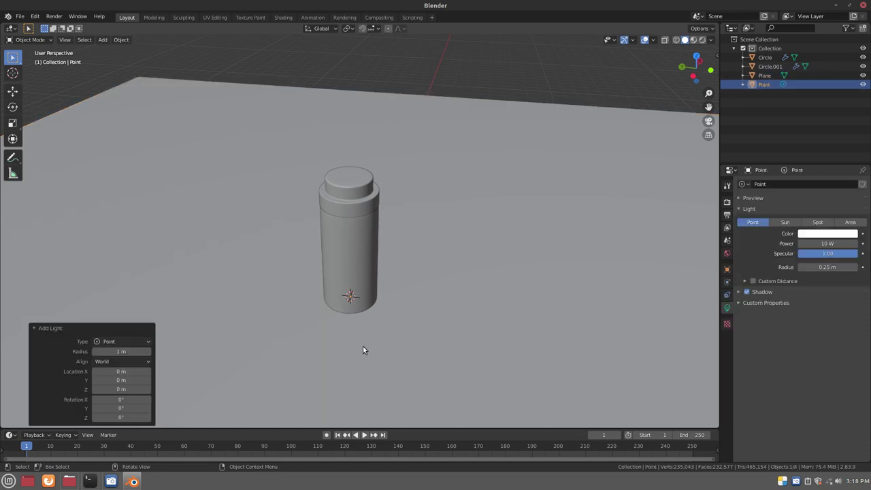
key(g)
key(z)
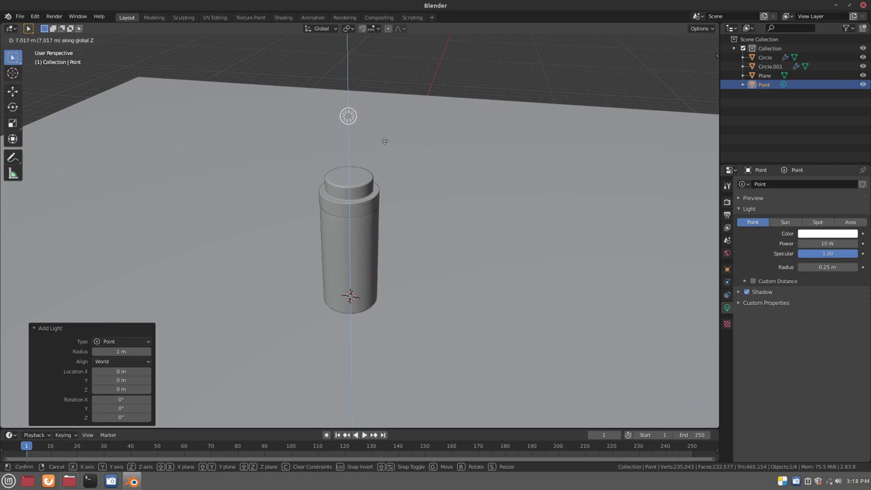
click(384, 140)
text(00)
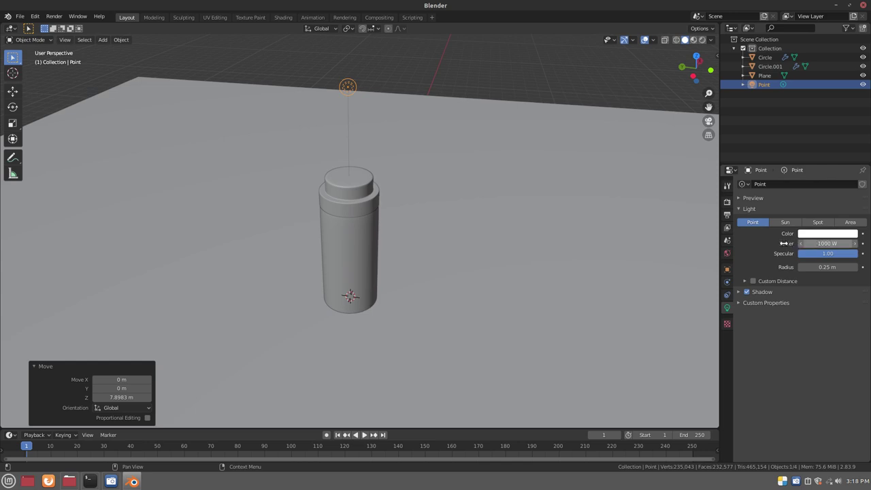
click(702, 40)
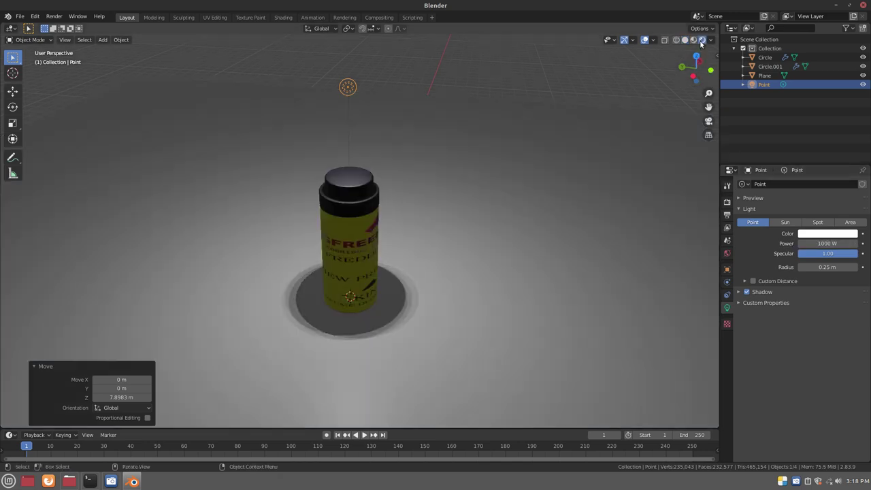
middle_drag(367, 256, 308, 235)
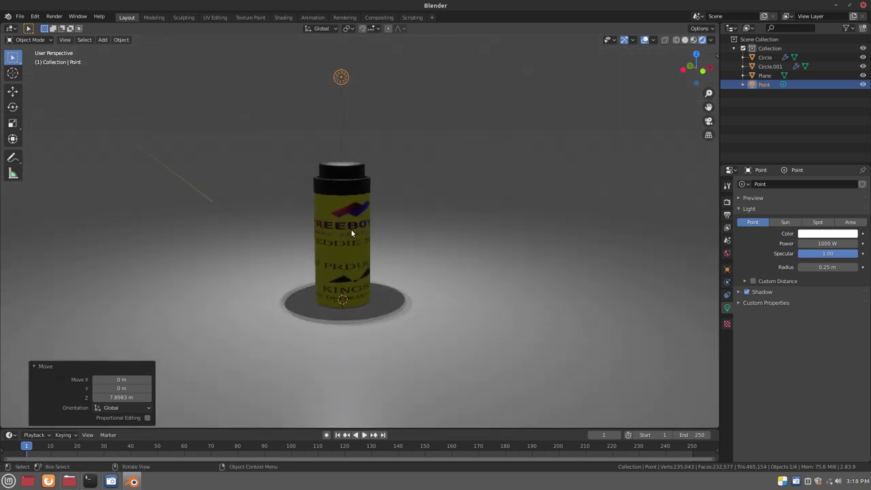
scroll(349, 226, up, 3)
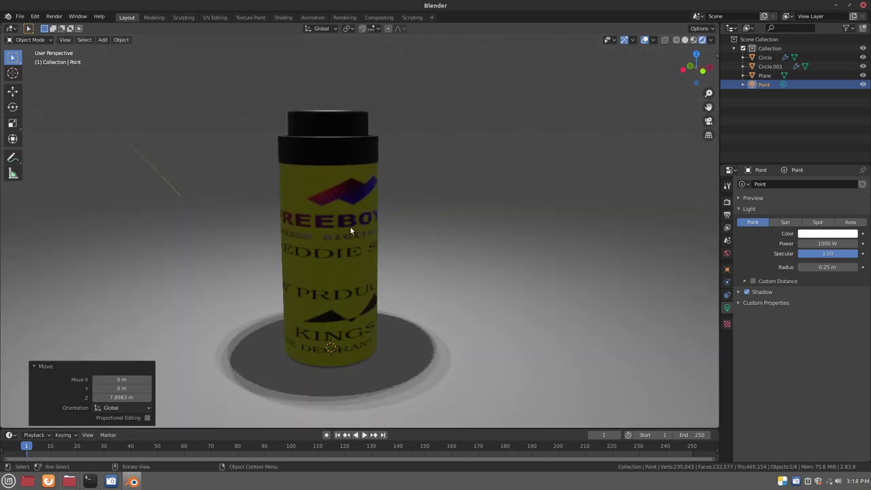
Step: Make the light a 0.25 m Area lamp, move it beside the can and rotate it 35° toward it
click(844, 225)
scroll(361, 181, down, 1)
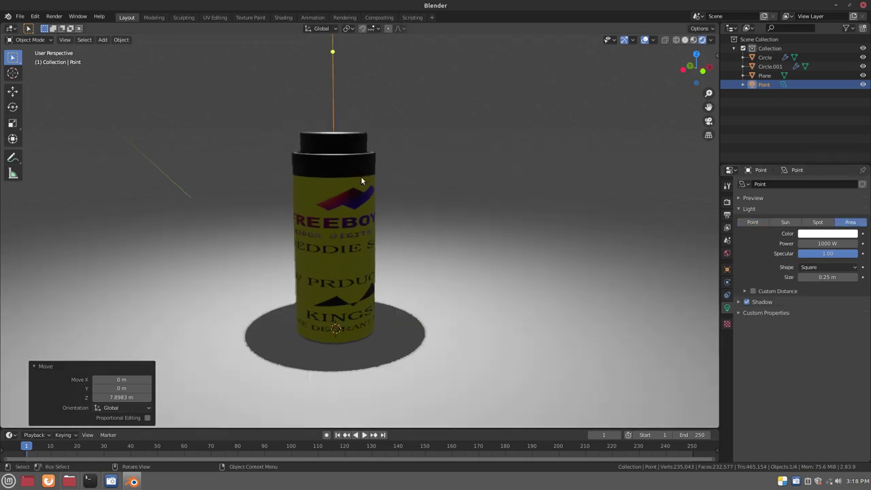
scroll(361, 180, down, 1)
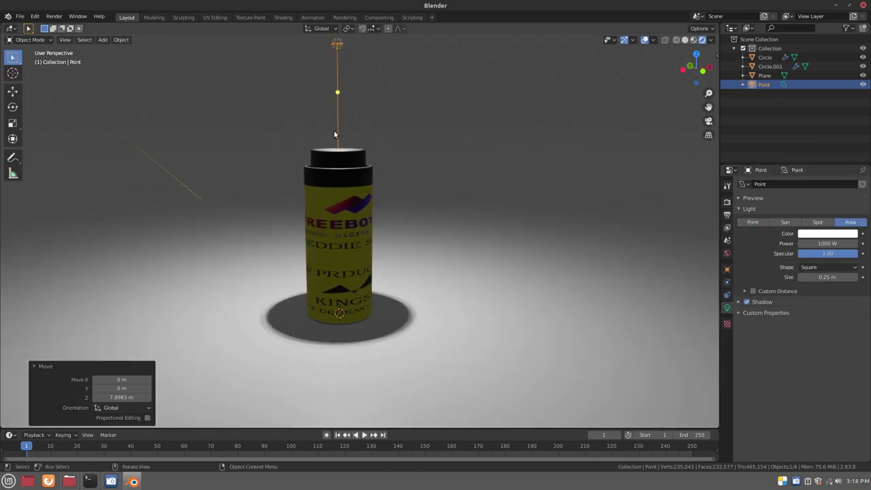
key(g)
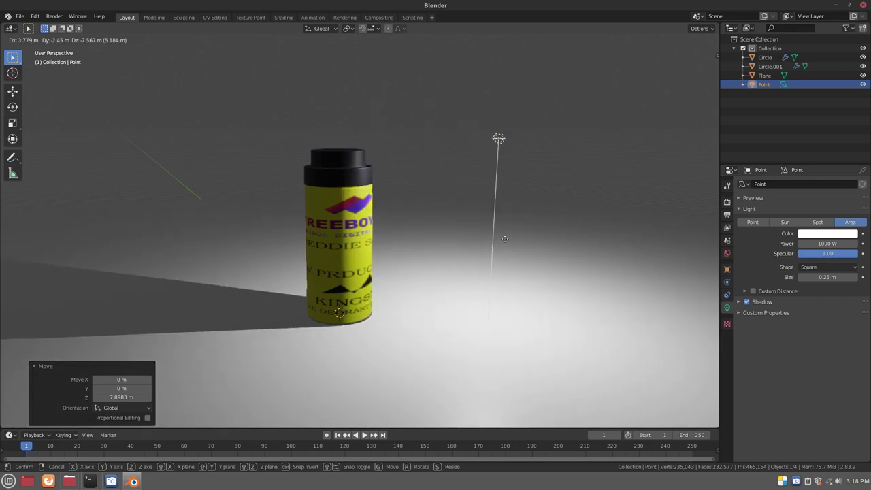
click(497, 222)
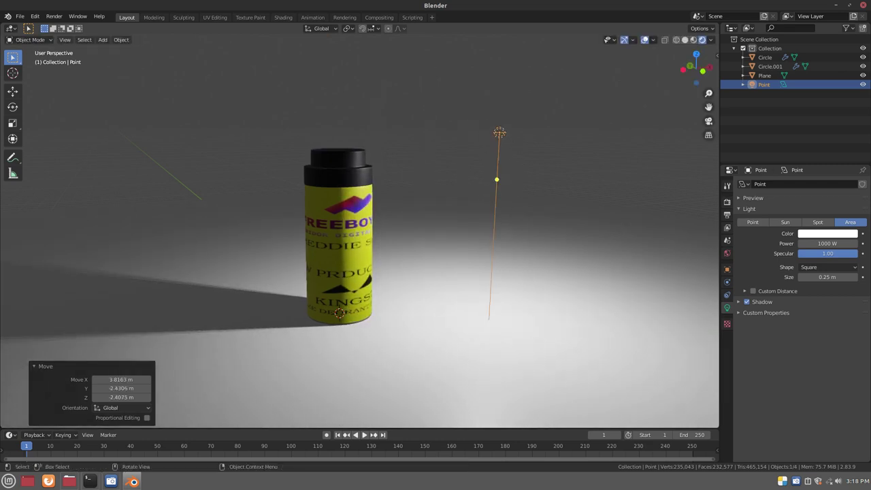
key(r)
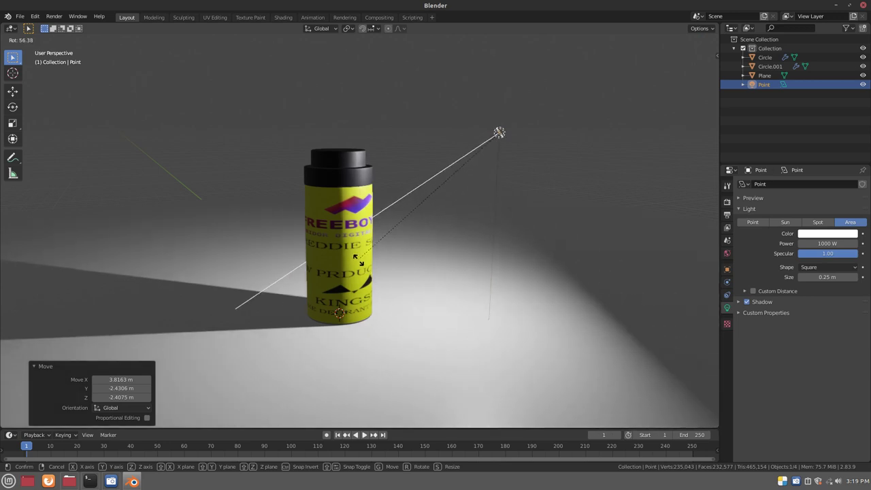
click(409, 304)
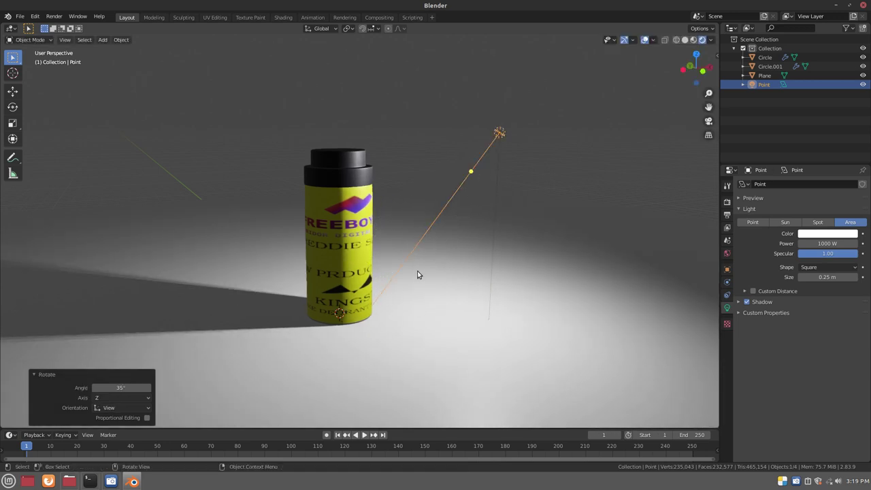
mouse_move(418, 274)
middle_down()
mouse_move(263, 278)
mouse_move(339, 268)
mouse_move(334, 245)
middle_up()
scroll(334, 240, up, 3)
scroll(333, 240, up, 2)
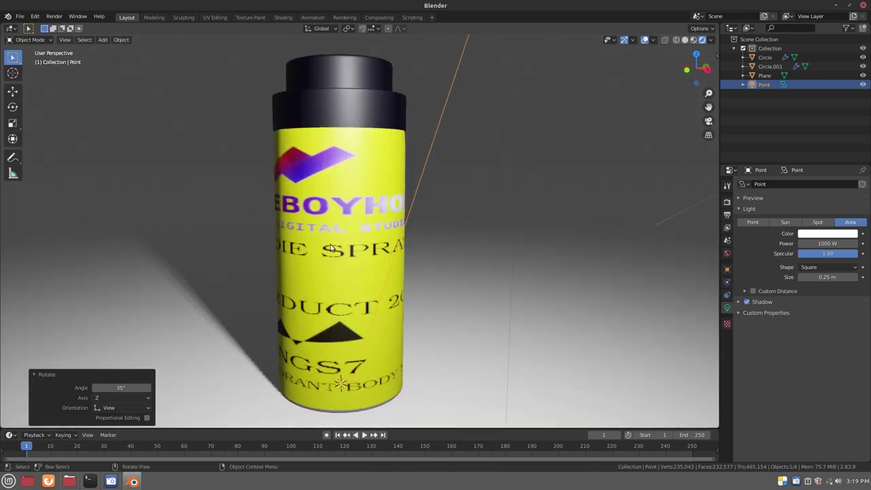